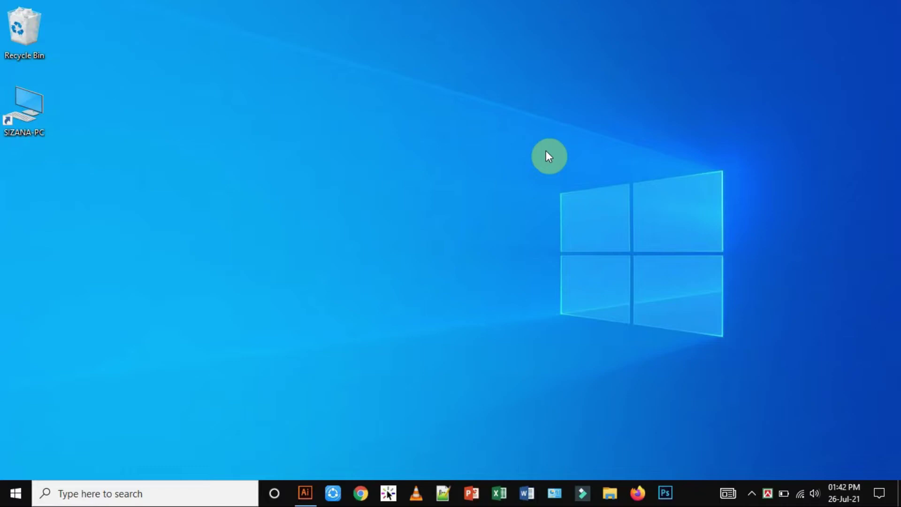
Switch to Adobe Illustrator and create a circle 150 px wide and 150 px high on the artboard.
left_click(305, 493)
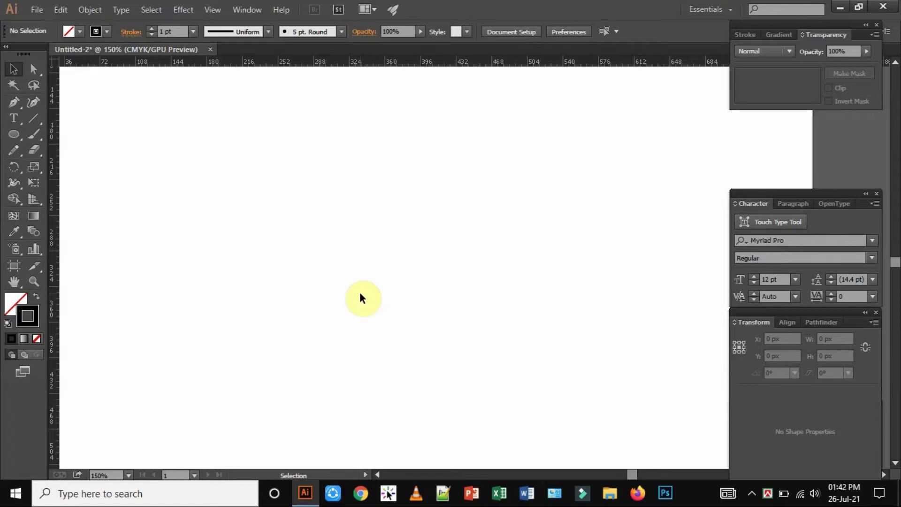
left_click(18, 138)
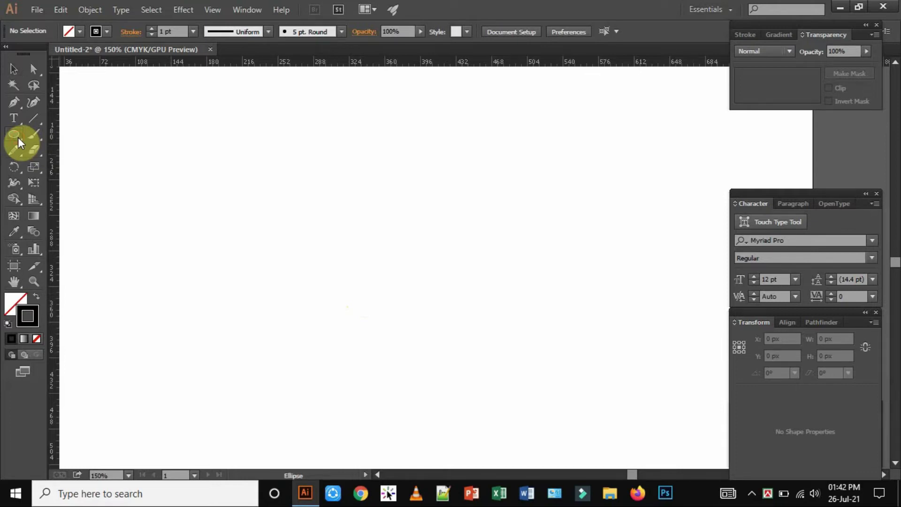
left_click(373, 236)
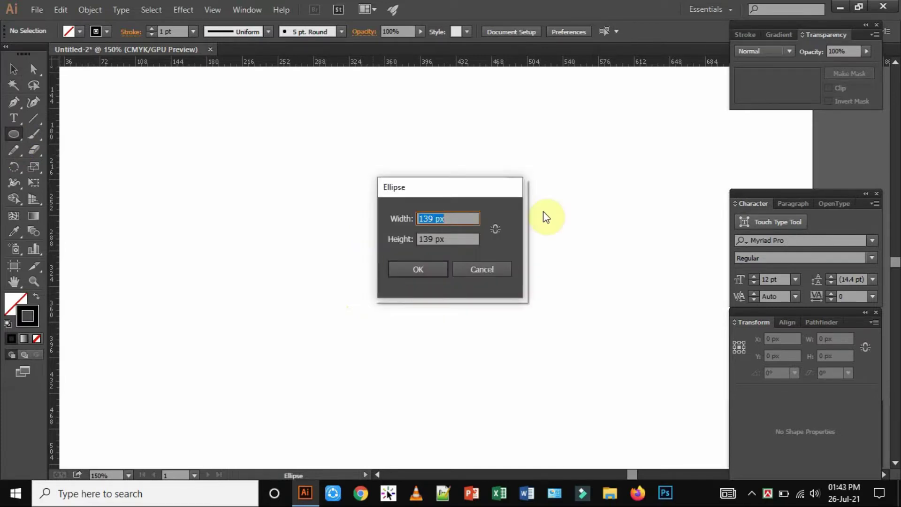
type("150")
key("Tab")
type("150")
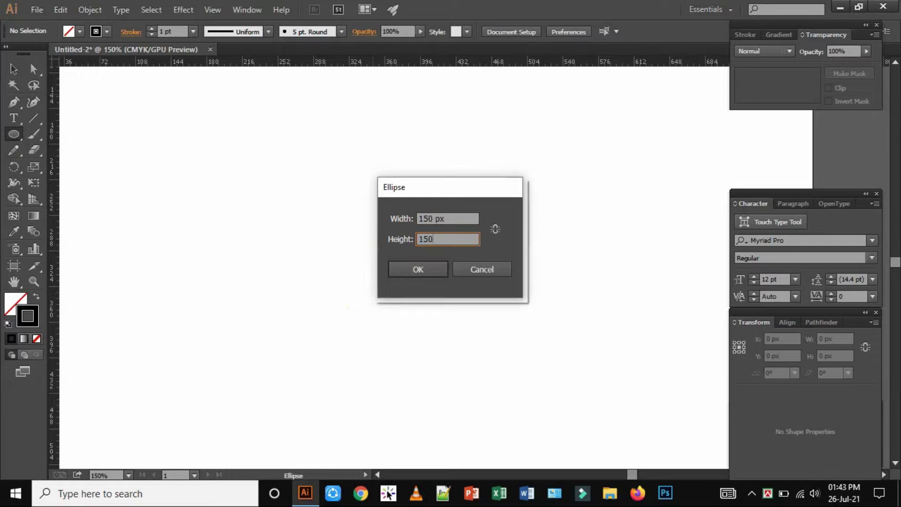
left_click(412, 270)
left_click(14, 69)
left_click(626, 296)
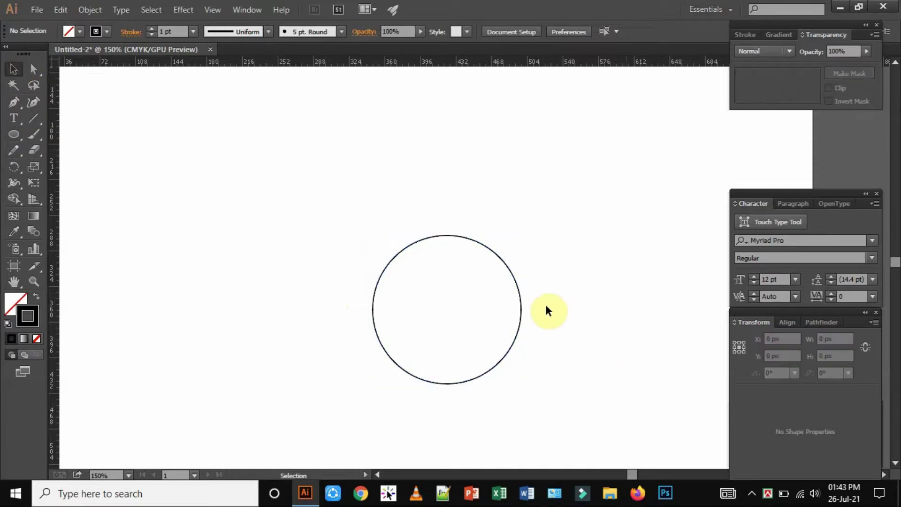
left_click(521, 303)
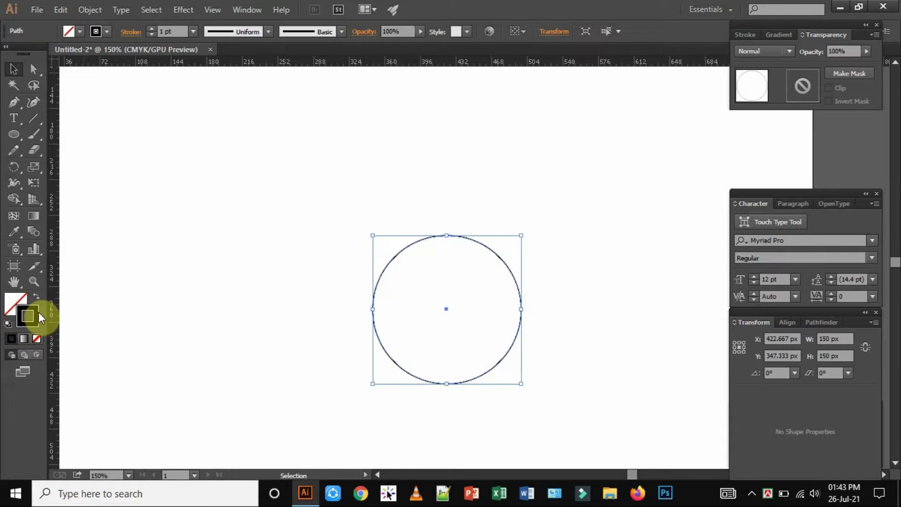
left_click(11, 303)
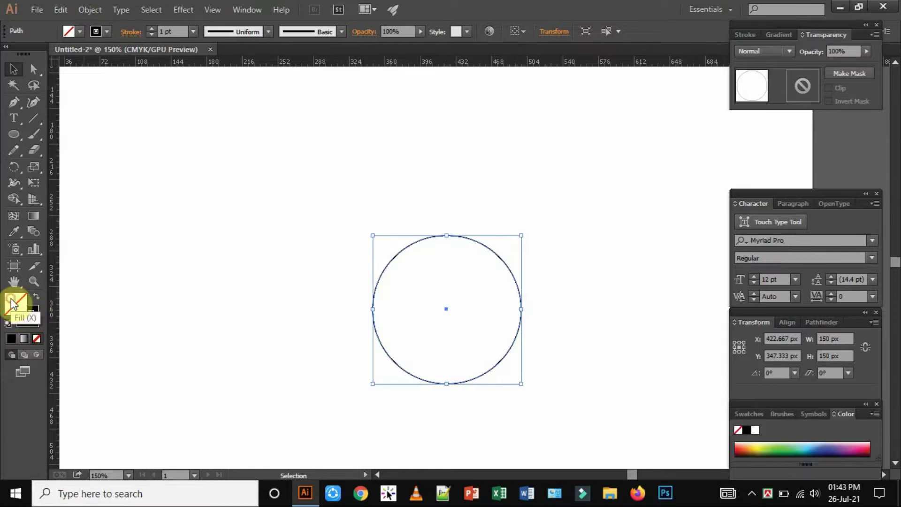
left_click(37, 317)
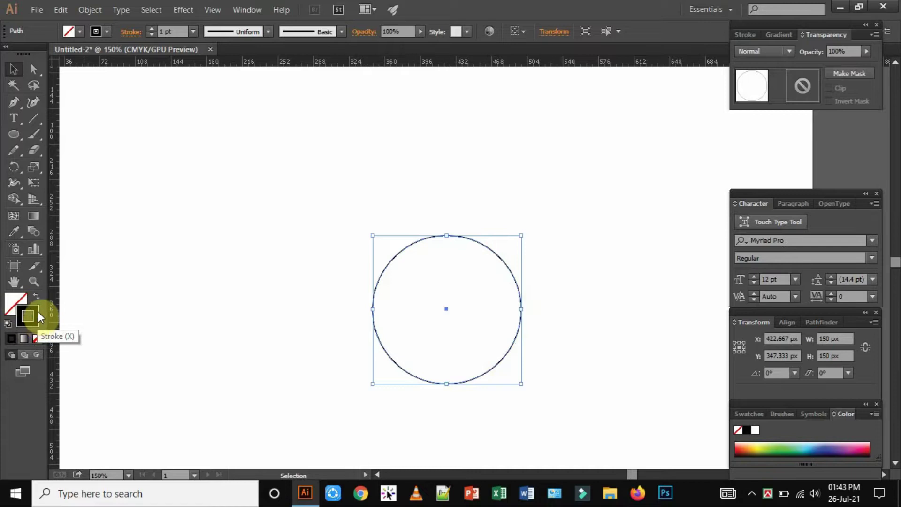
left_click(662, 326)
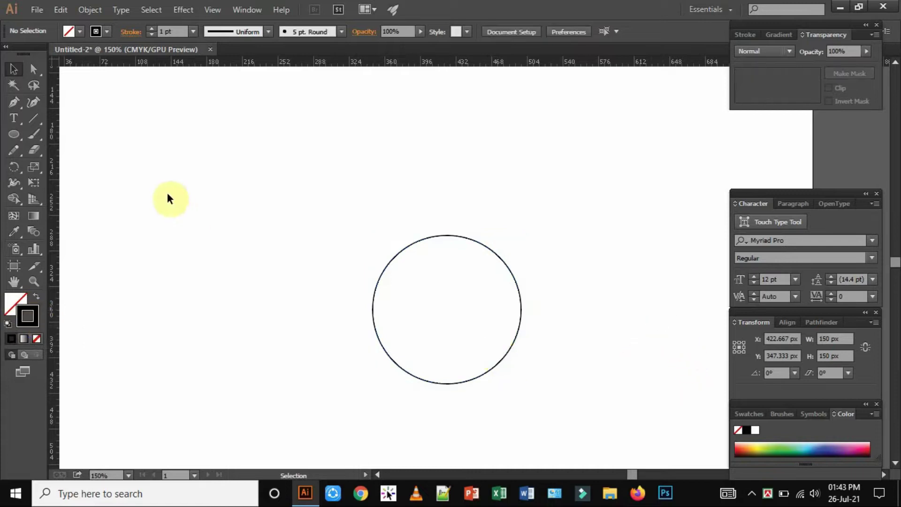
Create a second circle, 60 px wide and 60 px high, above and to the left of the large one.
left_click(16, 133)
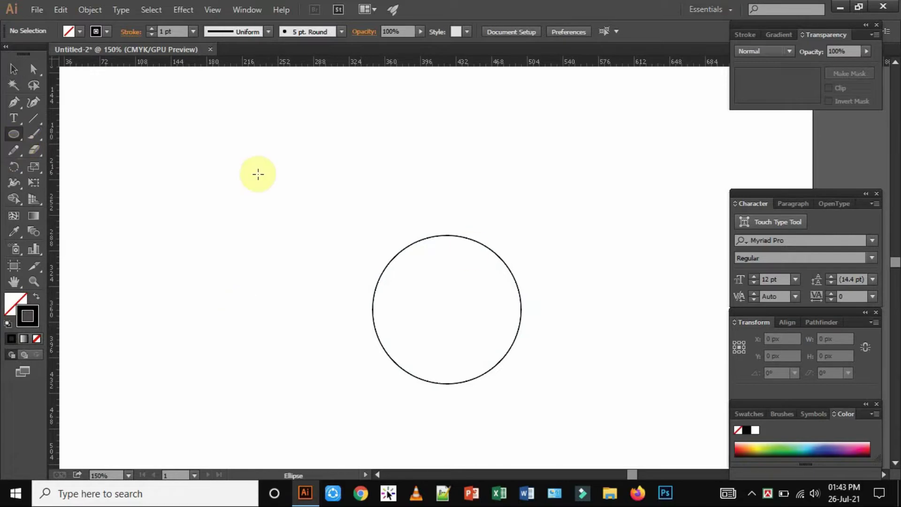
left_click(269, 203)
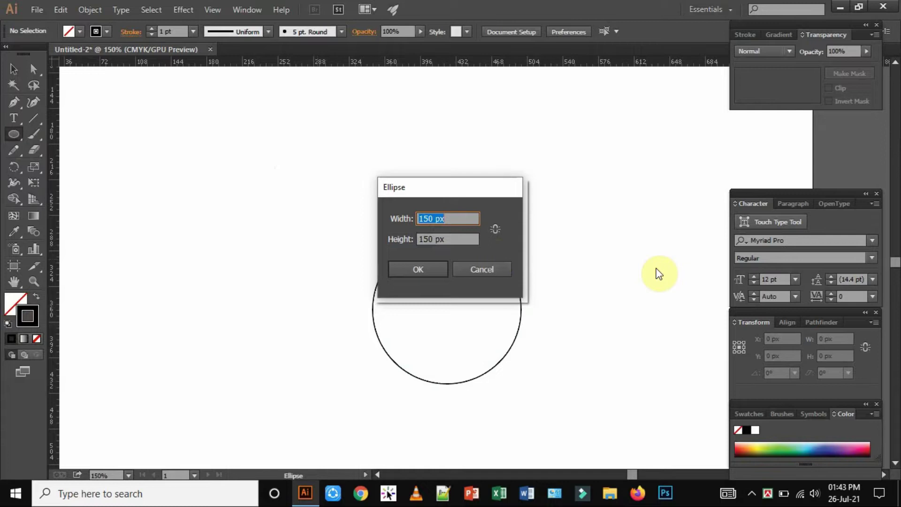
type("60")
key("Tab")
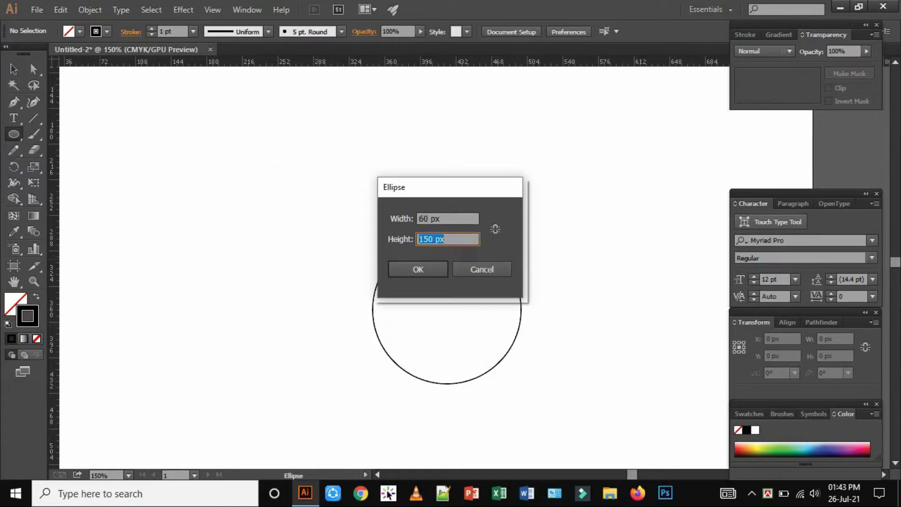
type("60")
left_click(423, 270)
left_click(17, 69)
left_click(251, 190)
Align the two circles' centres horizontally and vertically so that they are concentric.
left_click_drag(207, 167, 607, 417)
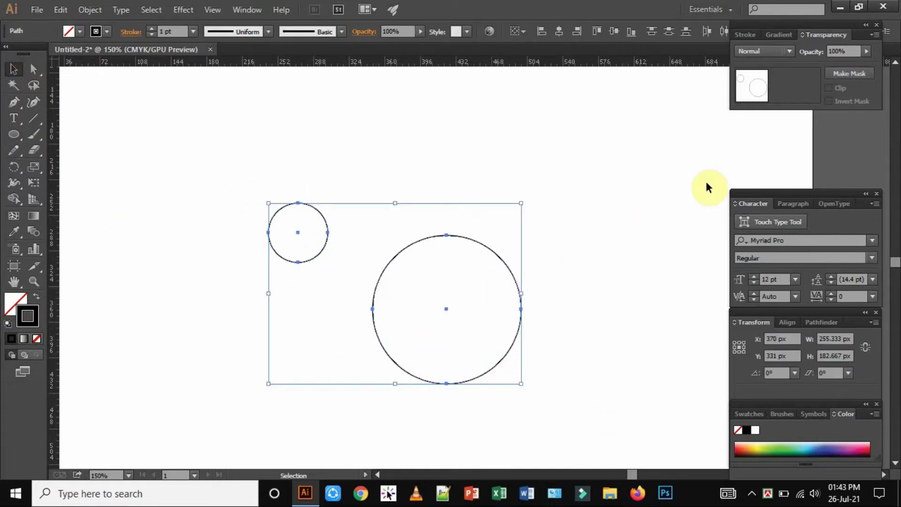
left_click(557, 33)
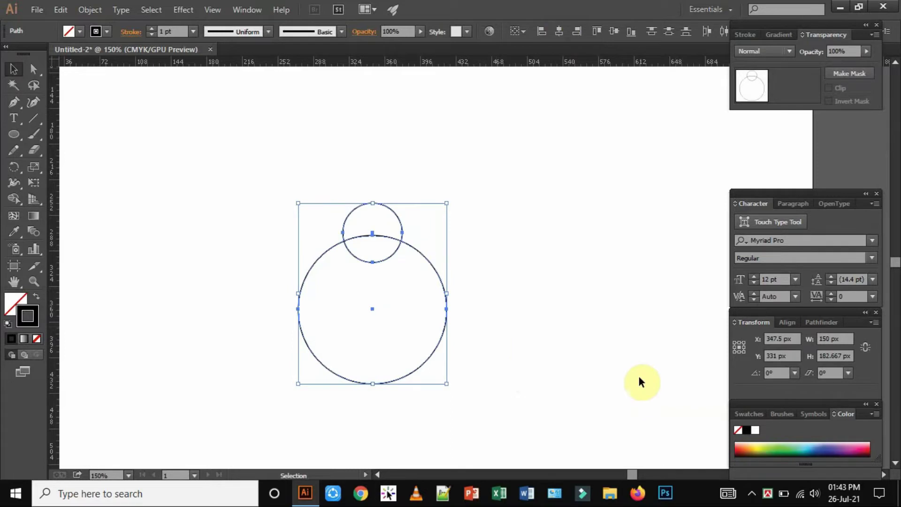
left_click(614, 31)
left_click(576, 223)
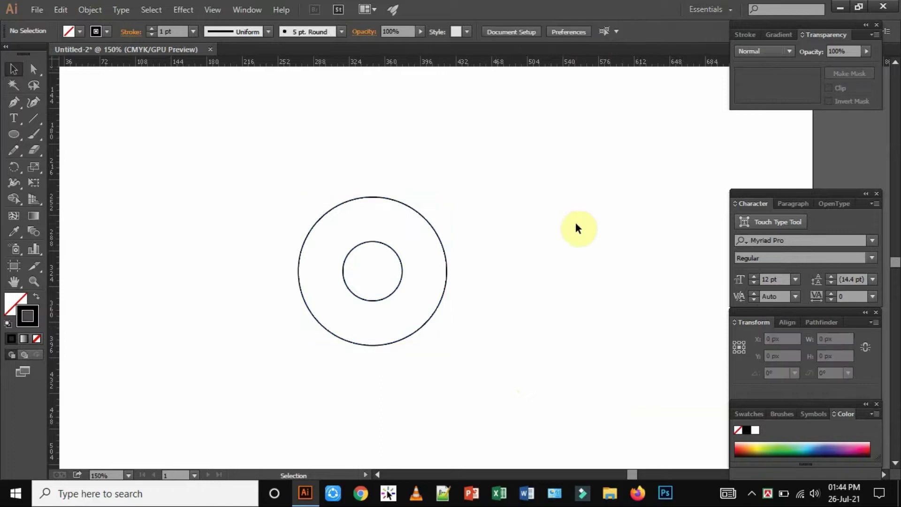
Cut the small circle out of the large one with Shape Builder to form a ring.
left_click_drag(260, 174, 538, 388)
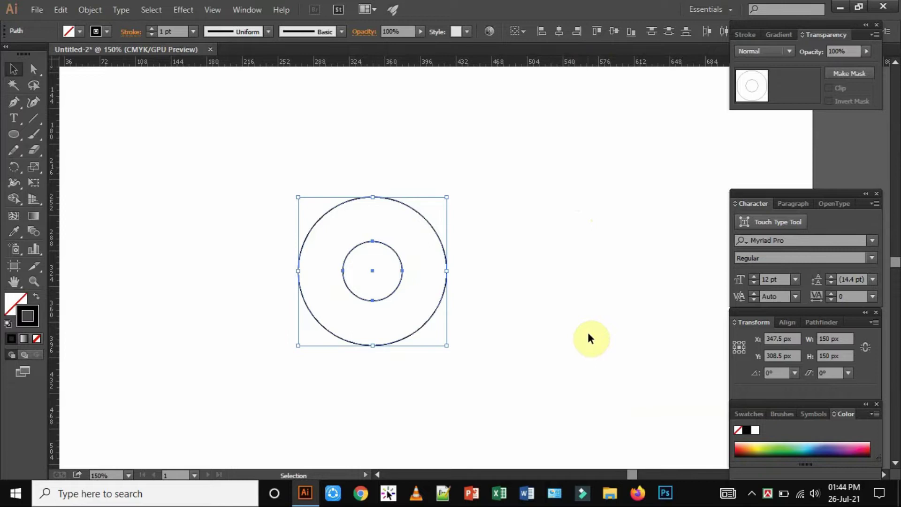
left_click(16, 199)
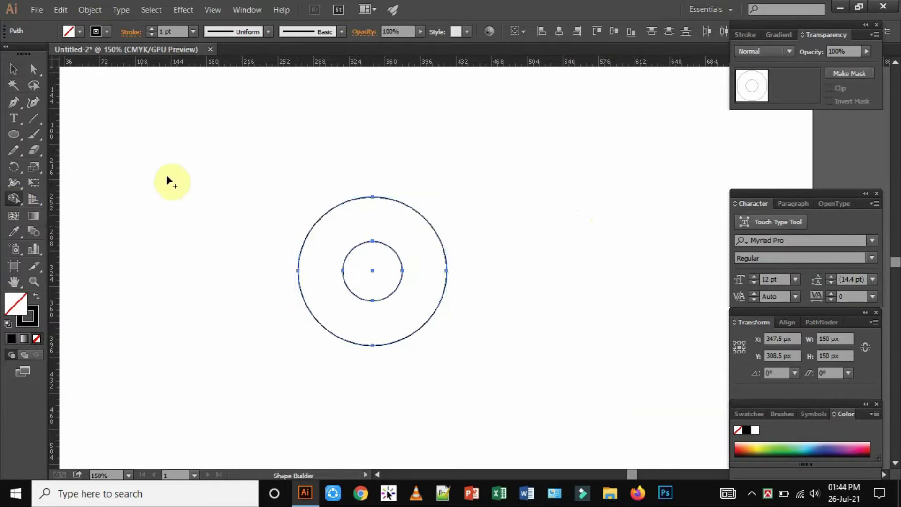
left_click(381, 270, "alt")
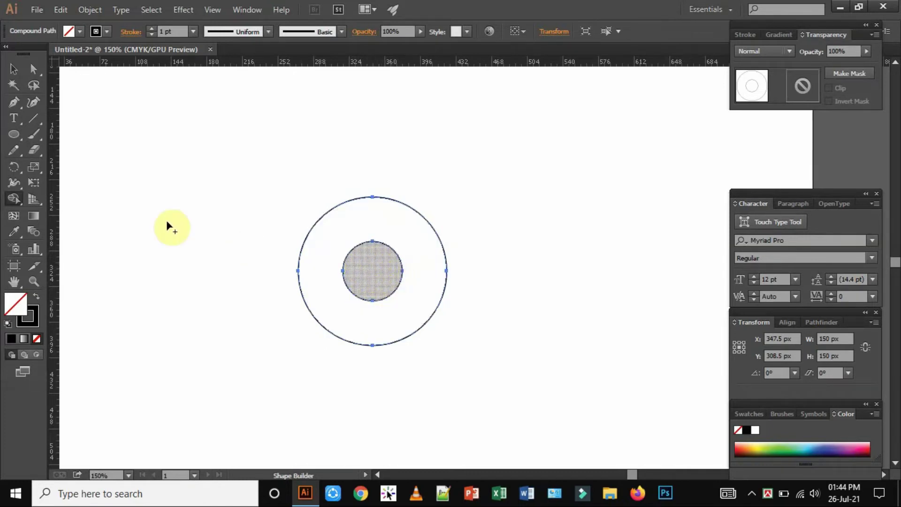
left_click(12, 72)
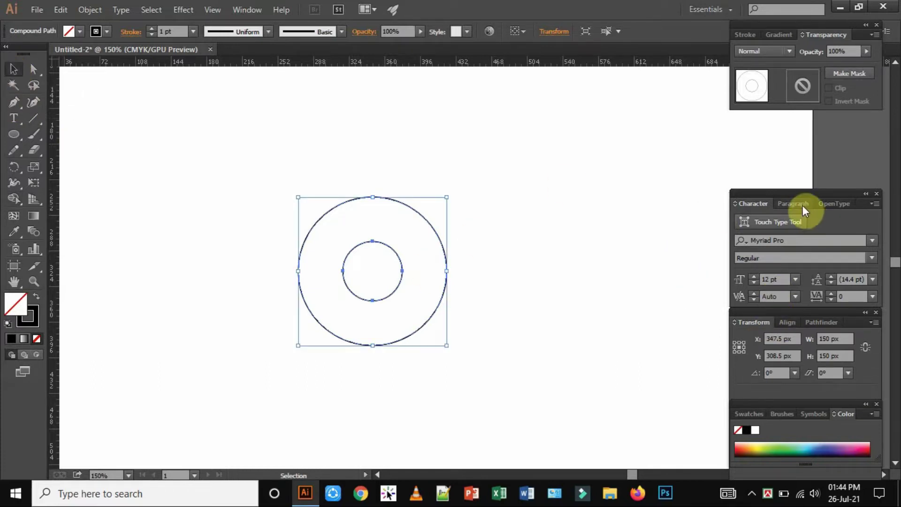
left_click(833, 321)
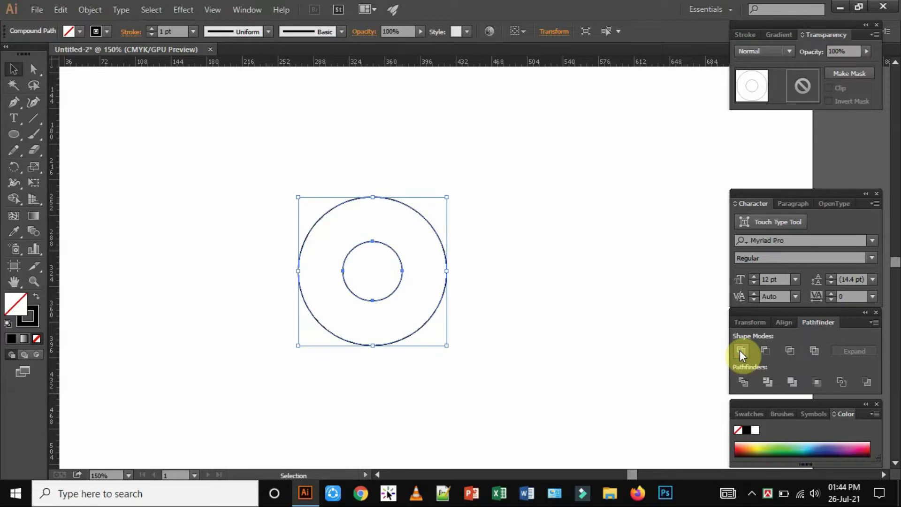
left_click(210, 154)
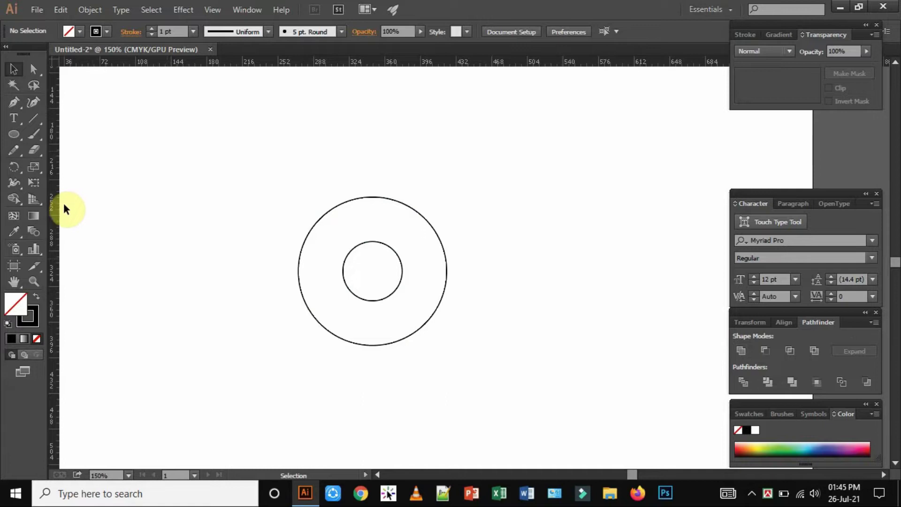
Draw a tall rectangle as the letter's stem, spanning from the ring's outer left edge to its inner left edge and ending at its base.
left_click(20, 141)
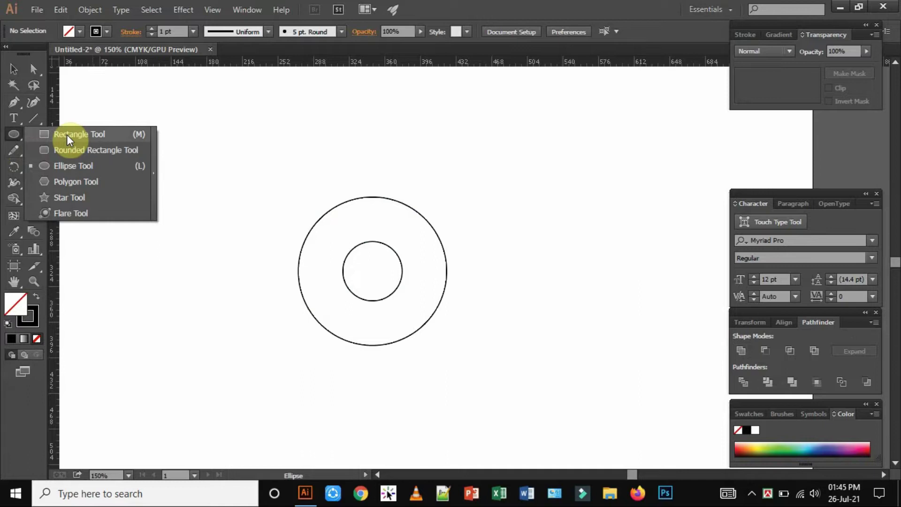
left_click(67, 134)
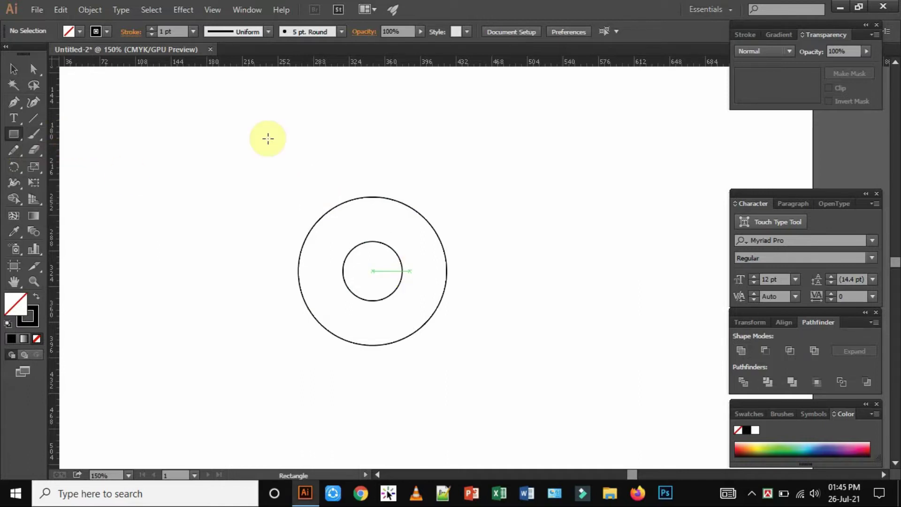
left_click_drag(267, 138, 343, 356)
left_click_drag(268, 251, 299, 282)
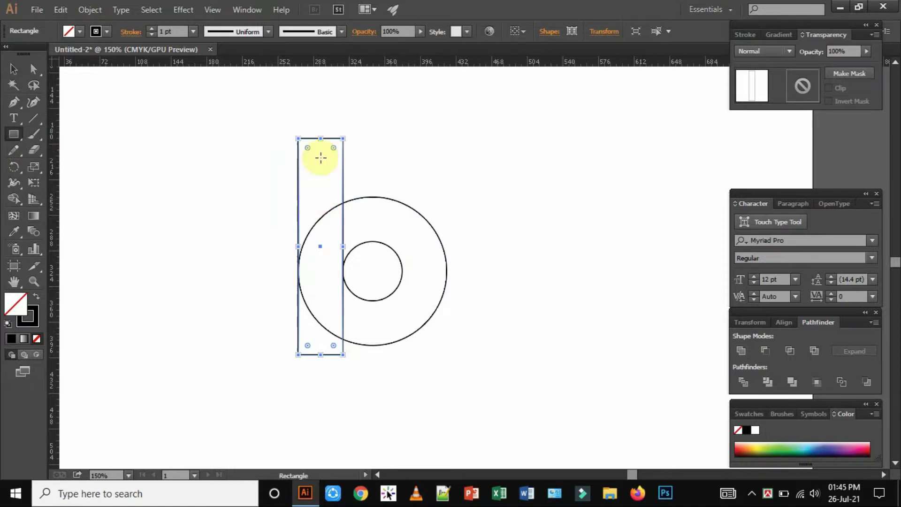
left_click_drag(321, 138, 321, 146)
left_click(16, 69)
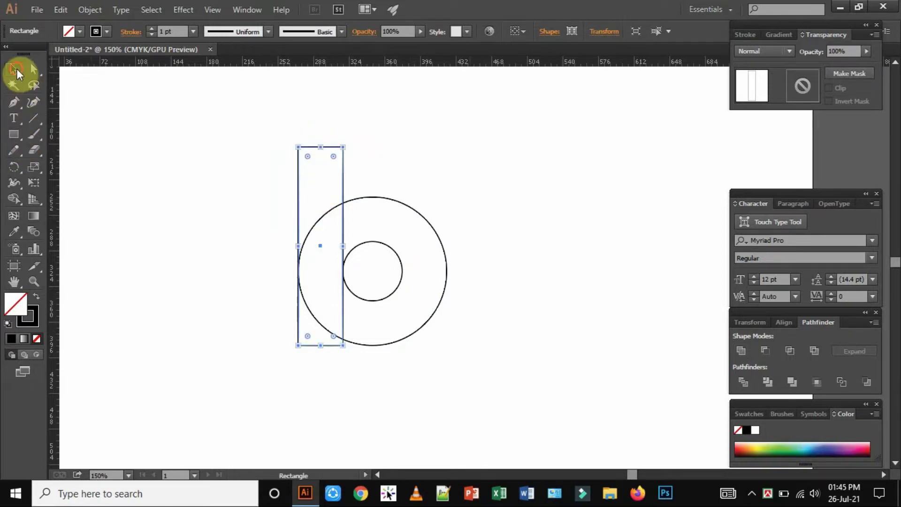
left_click(510, 268)
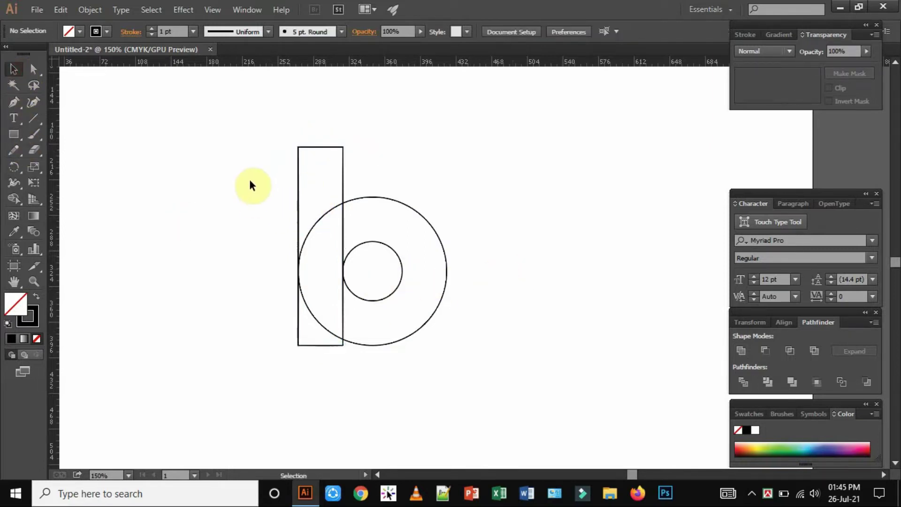
Examine up close how the rectangle lines up with the ring's outer and inner edges.
key("ctrl+equal")
key("ctrl+equal")
key("space")
left_click_drag(193, 221, 299, 226)
left_click(322, 283)
left_click(325, 283)
left_click_drag(222, 262, 238, 306)
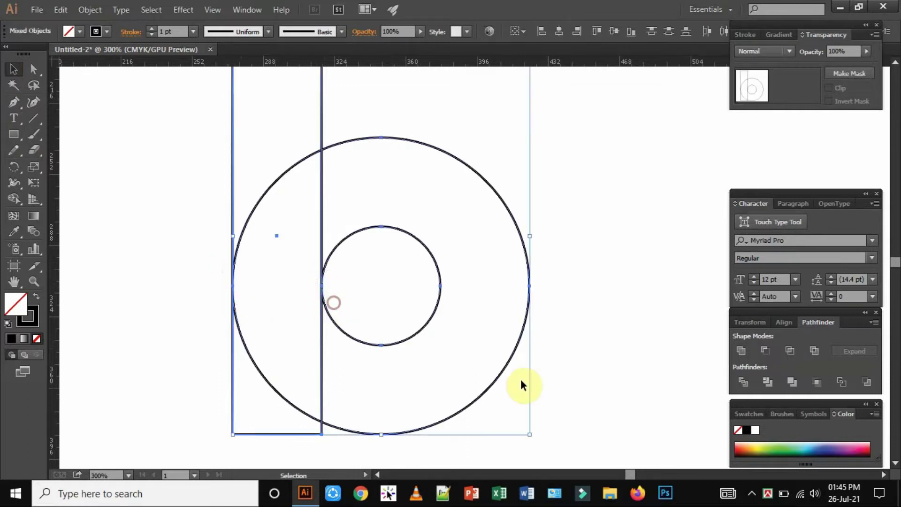
left_click(580, 298)
left_click_drag(129, 157, 568, 445)
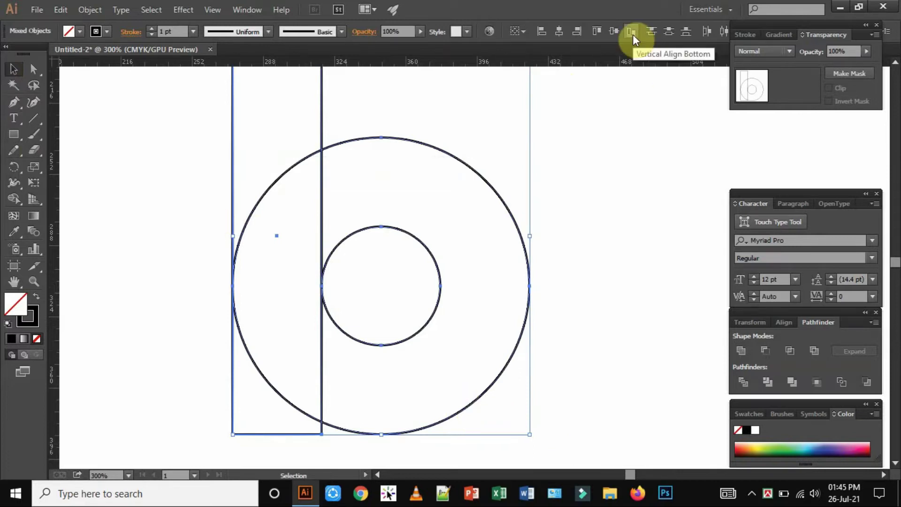
left_click(647, 213)
key("ctrl+minus")
key("ctrl+minus")
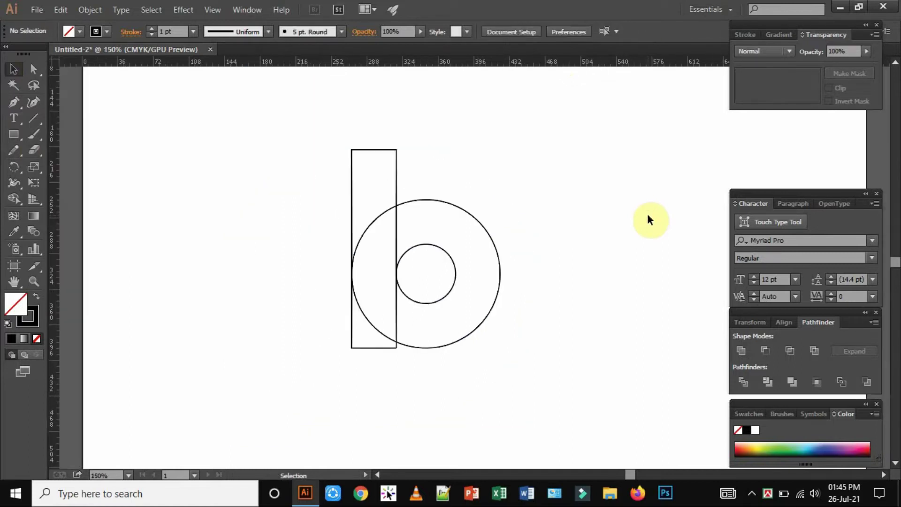
Remove the rectangle's lower-left corner outside the ring with Shape Builder.
left_click_drag(195, 113, 631, 453)
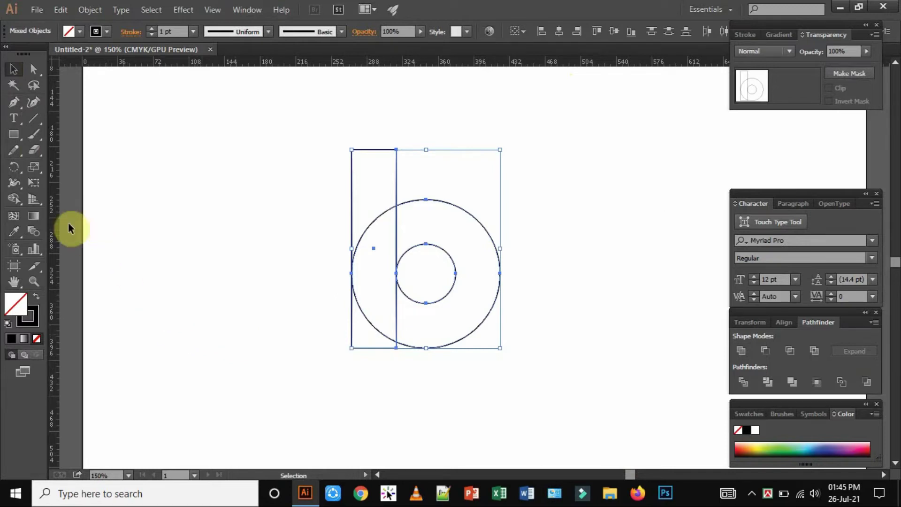
left_click(12, 201)
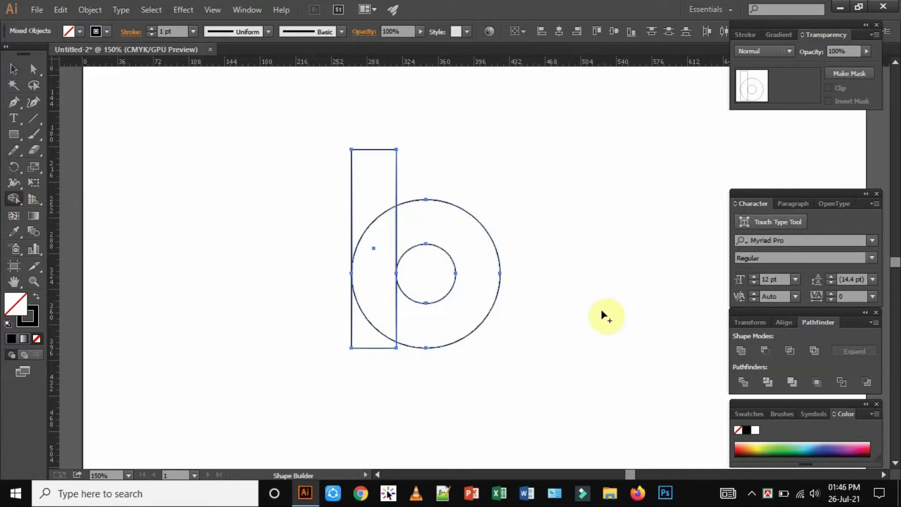
left_click(362, 330, "alt")
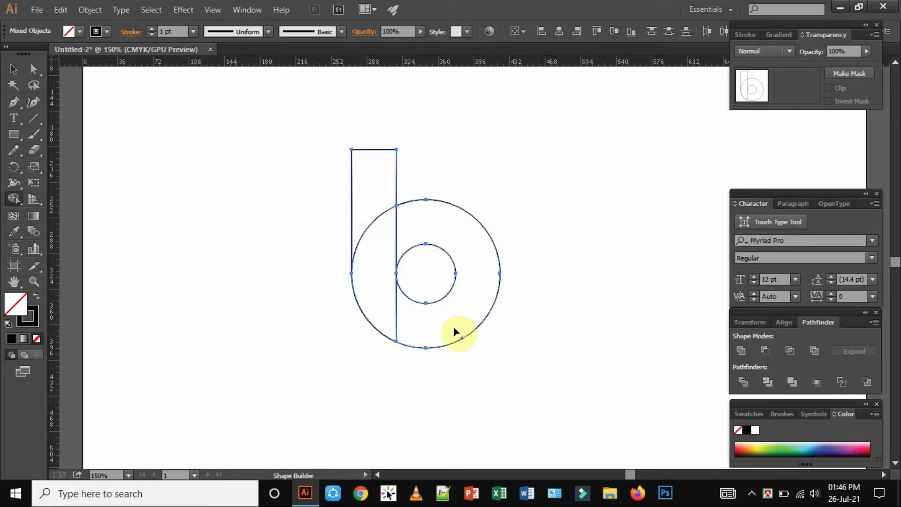
Remove the remaining line segments between the stem and the ring with Shape Builder, leaving a clean letter b outline.
key("alt")
left_click(397, 230, "alt")
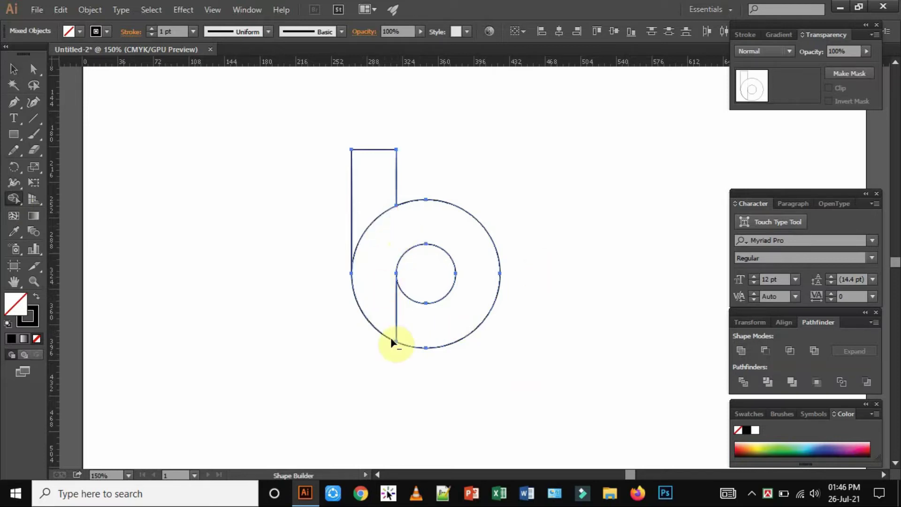
left_click(397, 308, "alt")
left_click(372, 224, "alt")
left_click(14, 69)
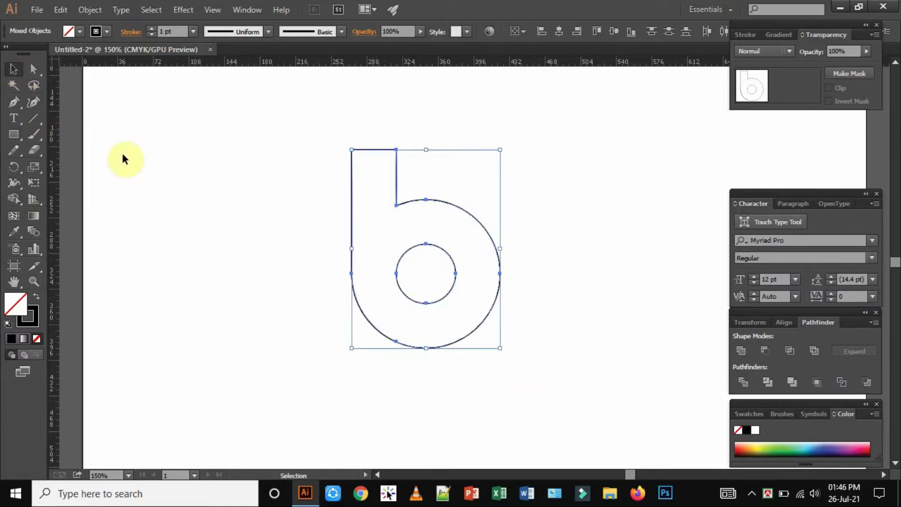
Round the upper-right corner of the letter b's stem to the maximum radius, turning its top into a quarter-circle curve.
left_click(37, 69)
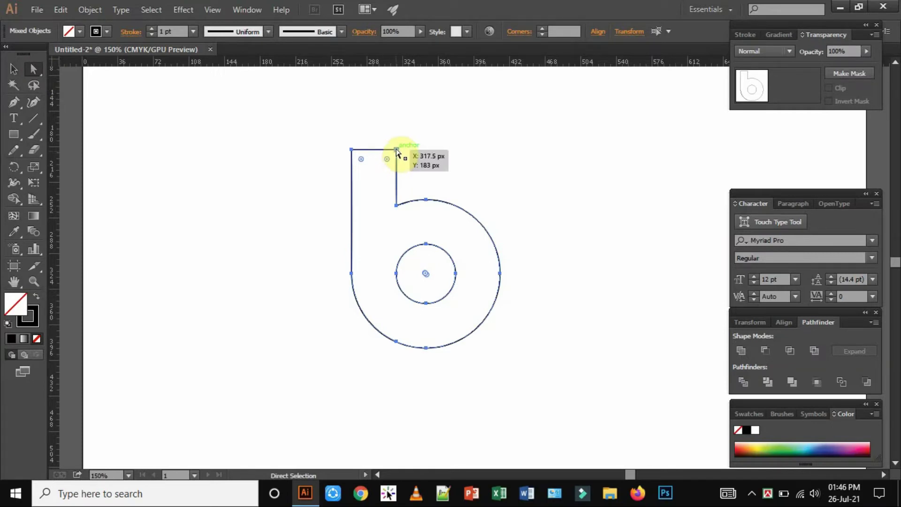
left_click(395, 149)
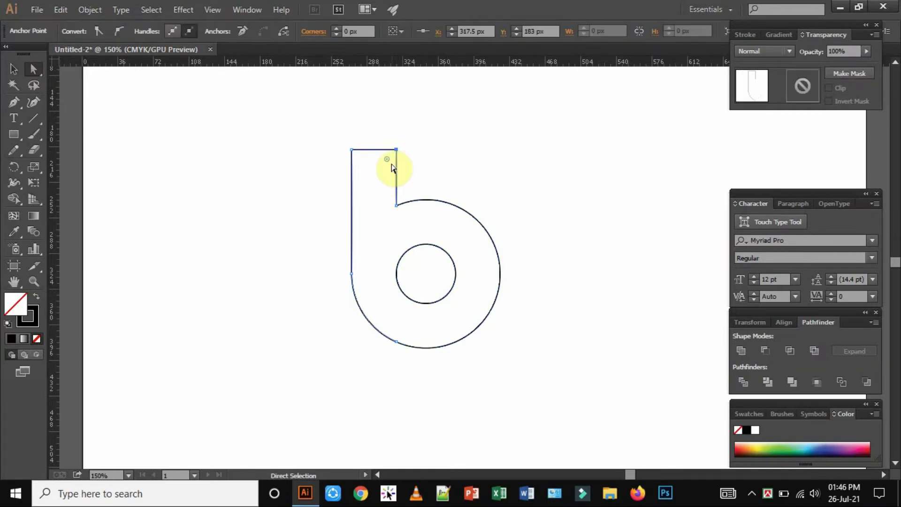
left_click_drag(388, 160, 306, 181)
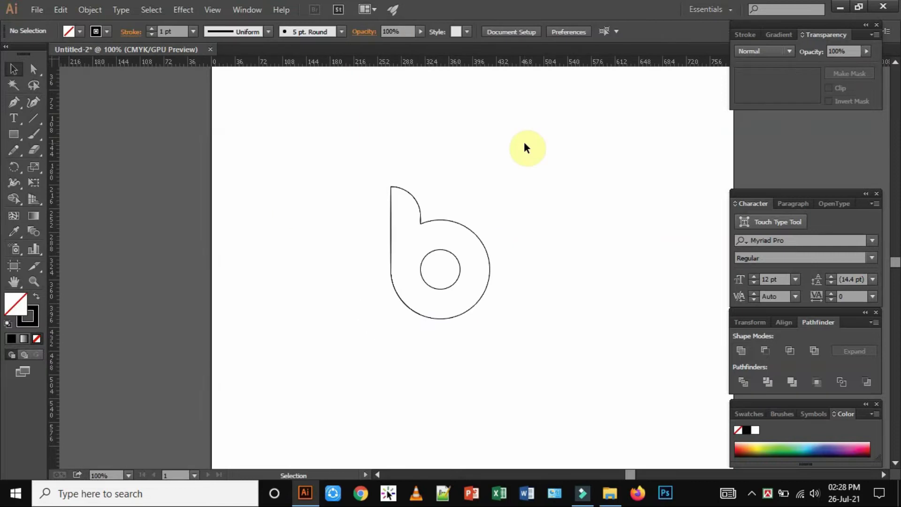
Create a 150 × 150 px circle on the empty canvas beside the letter b.
key("ctrl+plus")
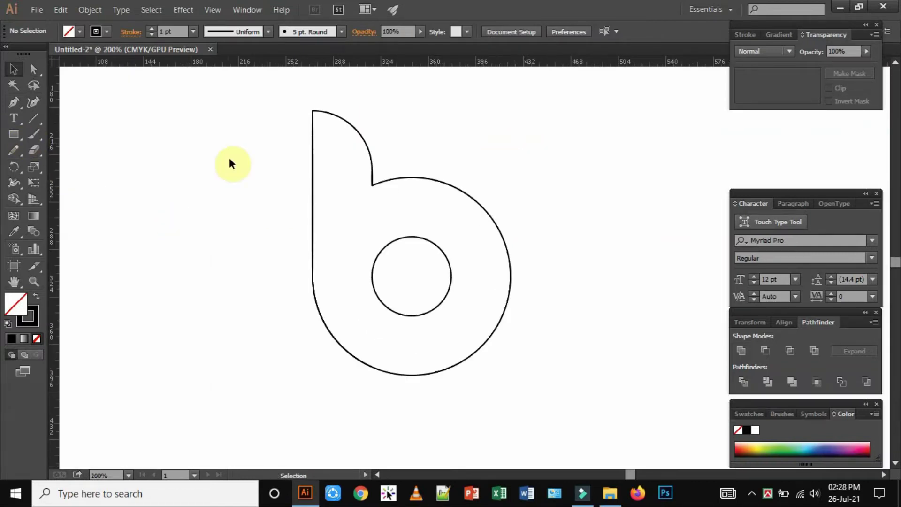
right_click(20, 137)
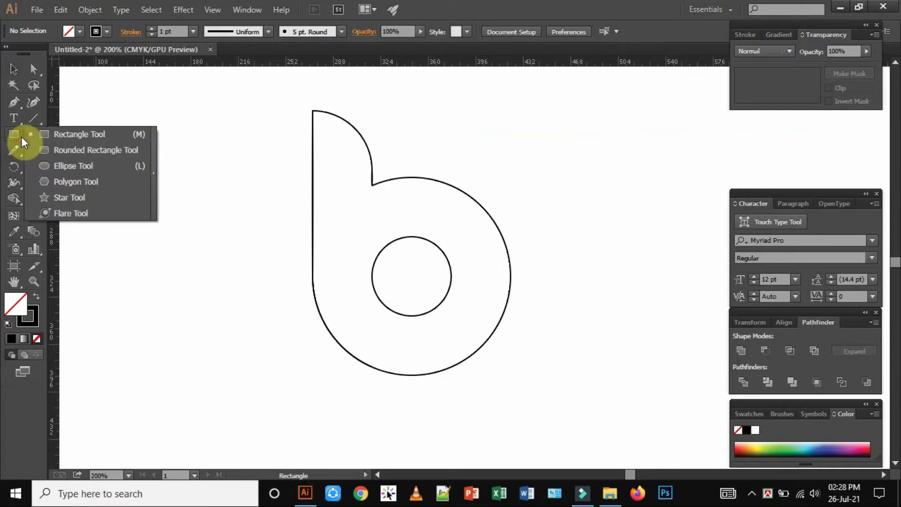
left_click(66, 164)
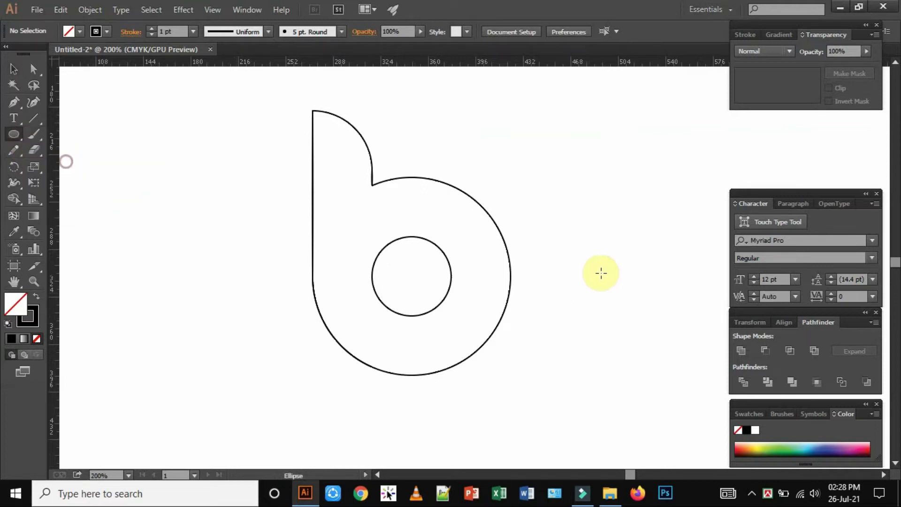
left_click(576, 236)
type("150")
key("Tab")
type("150")
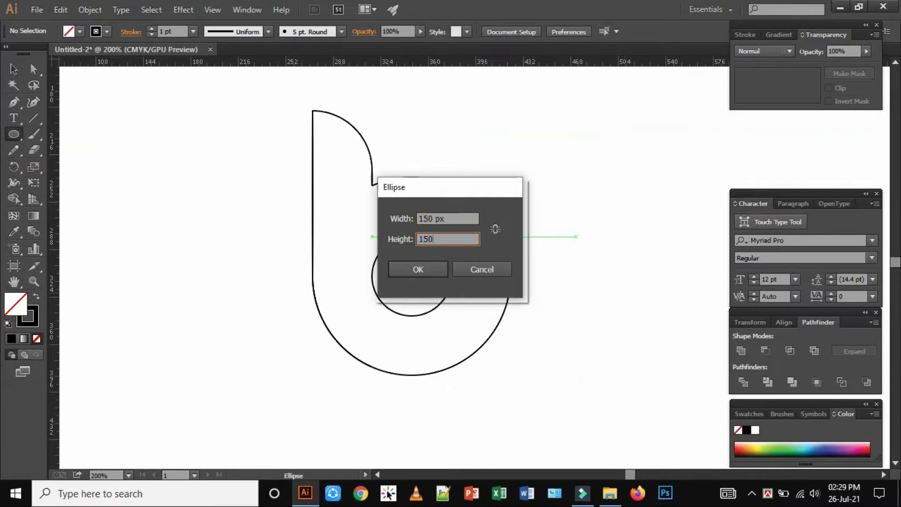
left_click(427, 265)
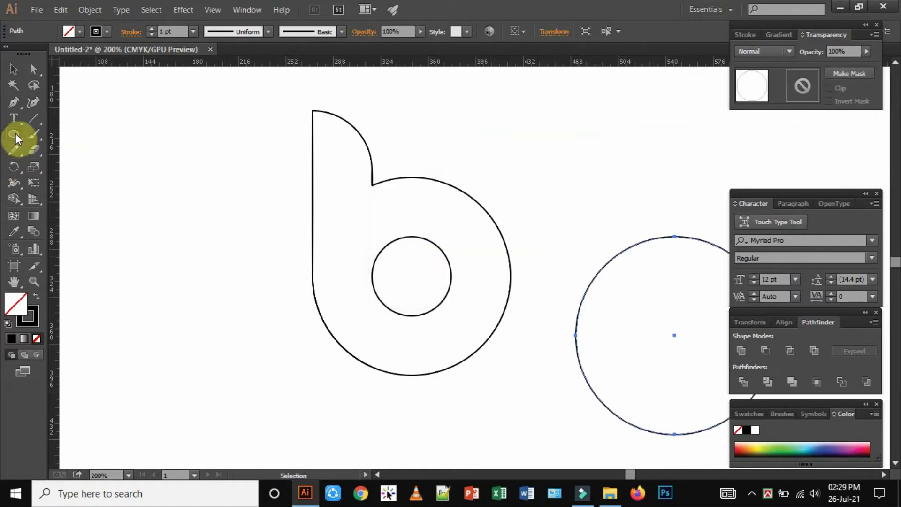
Create a second circle of 60 × 60 px above the large new circle.
left_click(566, 152)
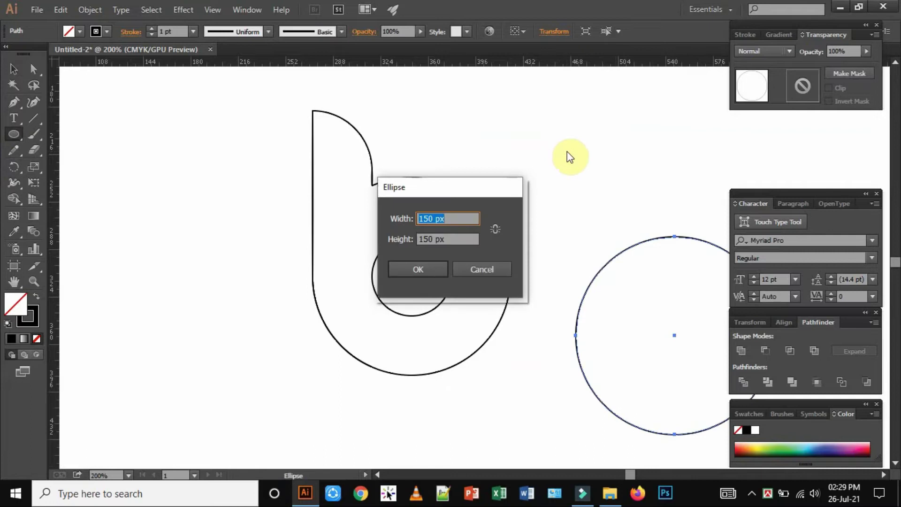
type("60")
key("Tab")
type("60")
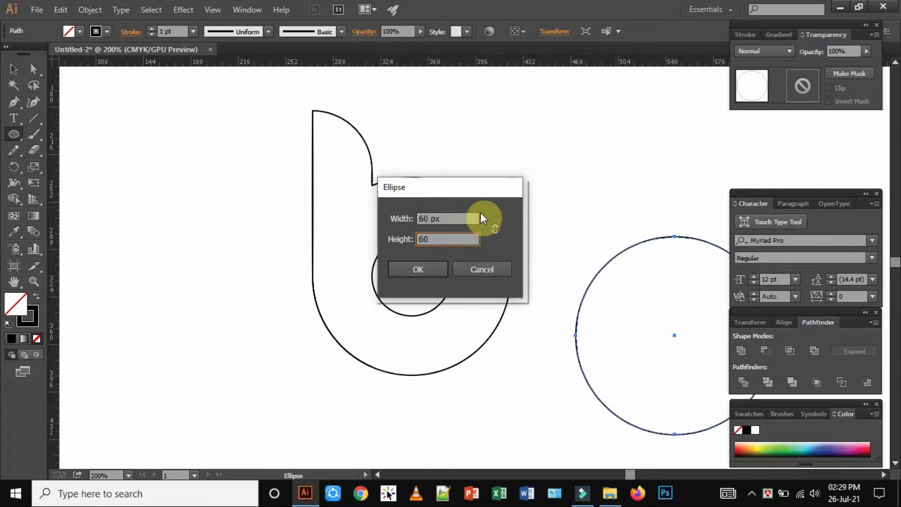
left_click(405, 265)
Place the 60 px circle inside the 150 px circle and centre both on each other horizontally and vertically.
left_click(13, 69)
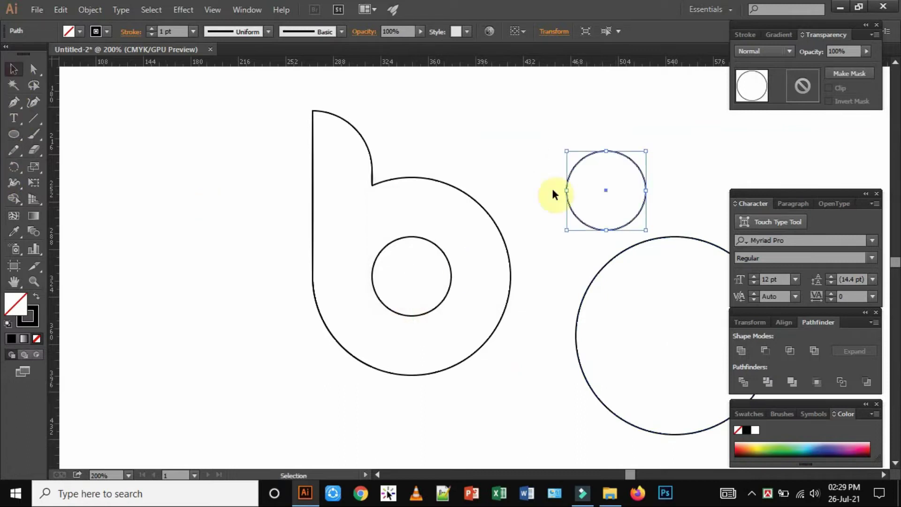
left_click_drag(634, 164, 708, 306)
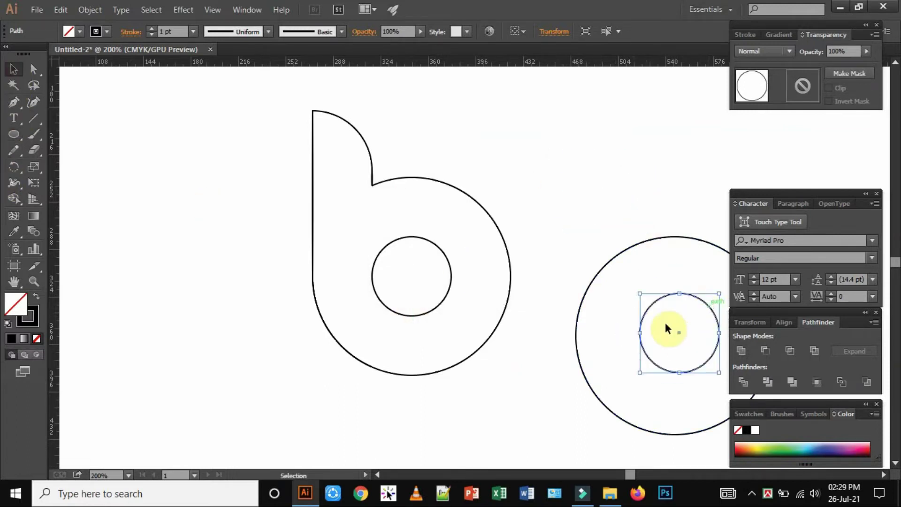
left_click_drag(585, 227, 688, 420)
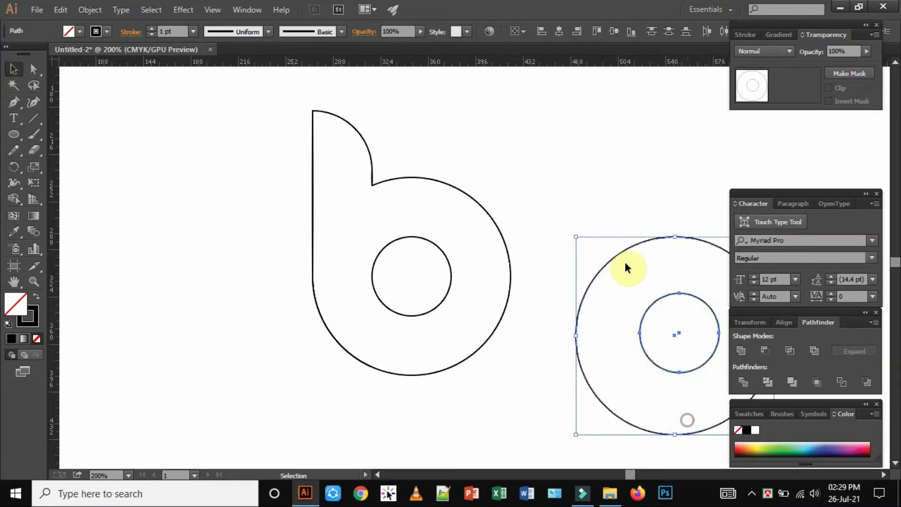
left_click(559, 31)
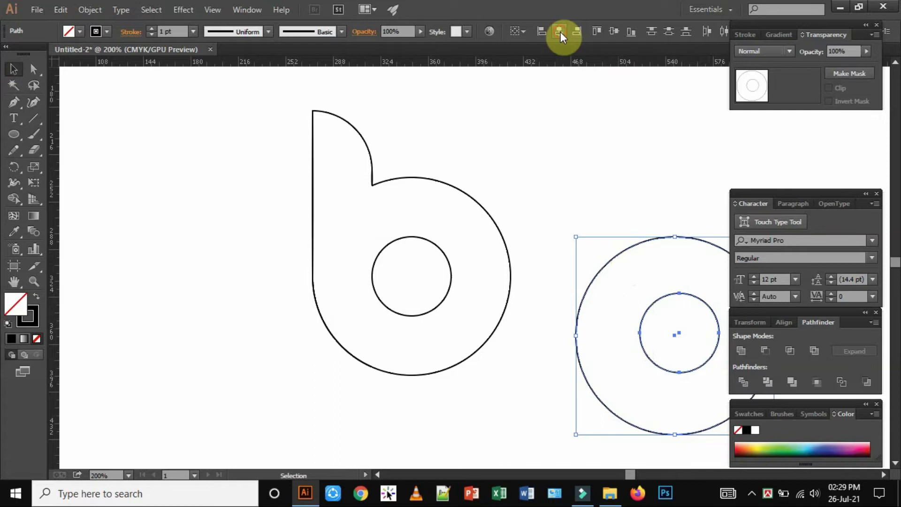
left_click(612, 31)
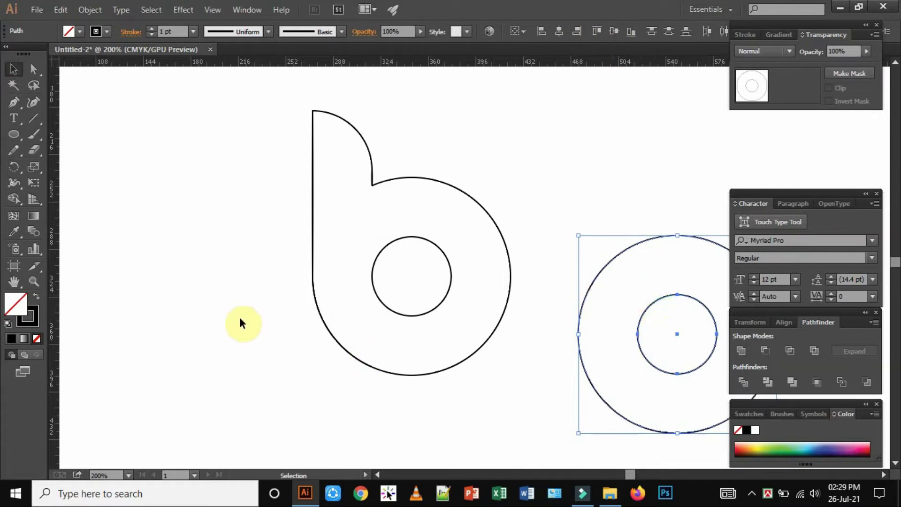
Cut the inner circle out of the large one with Shape Builder and unite the result into a ring.
left_click(18, 201)
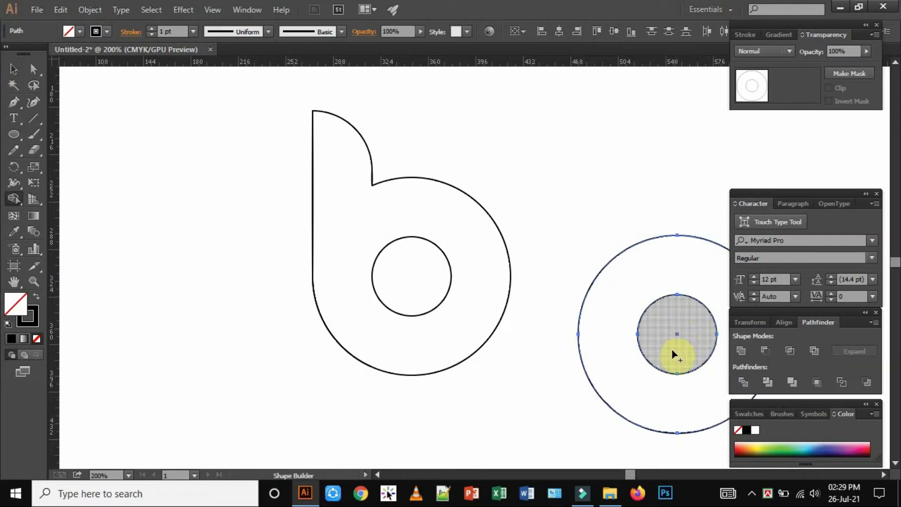
left_click(670, 323, "alt")
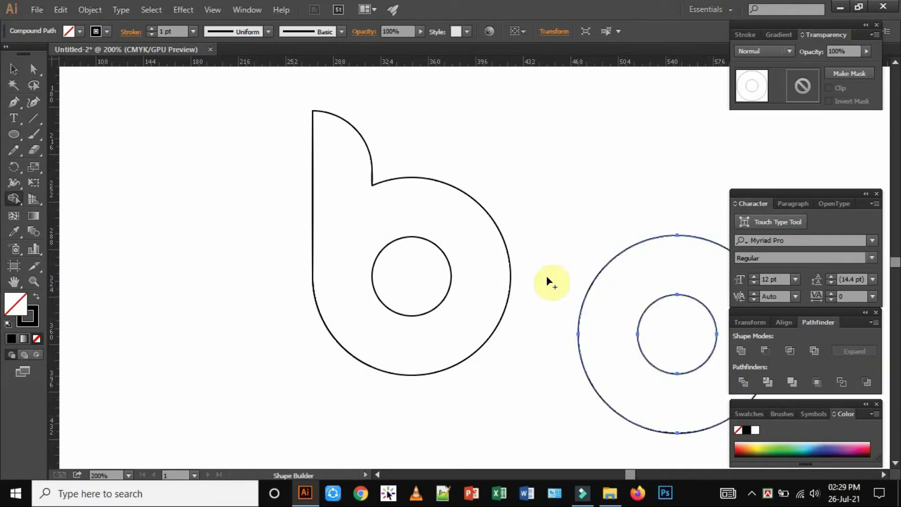
left_click(739, 350)
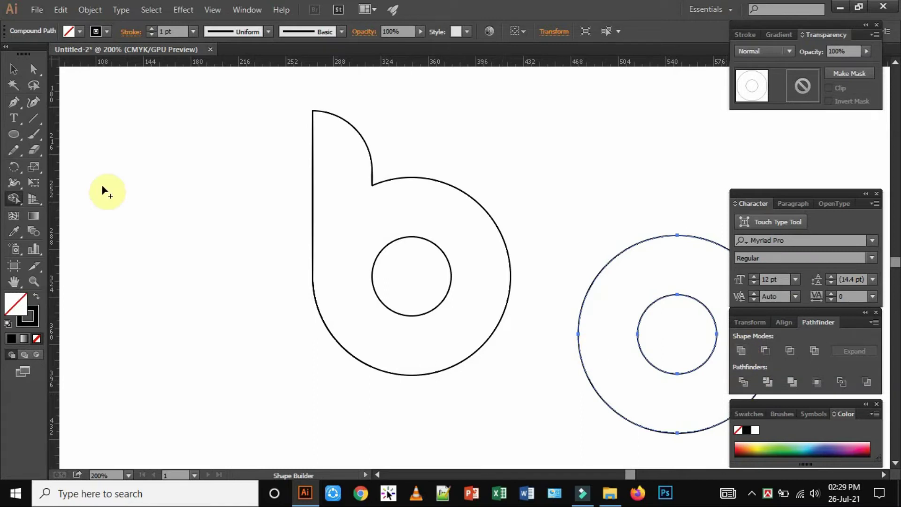
key("v")
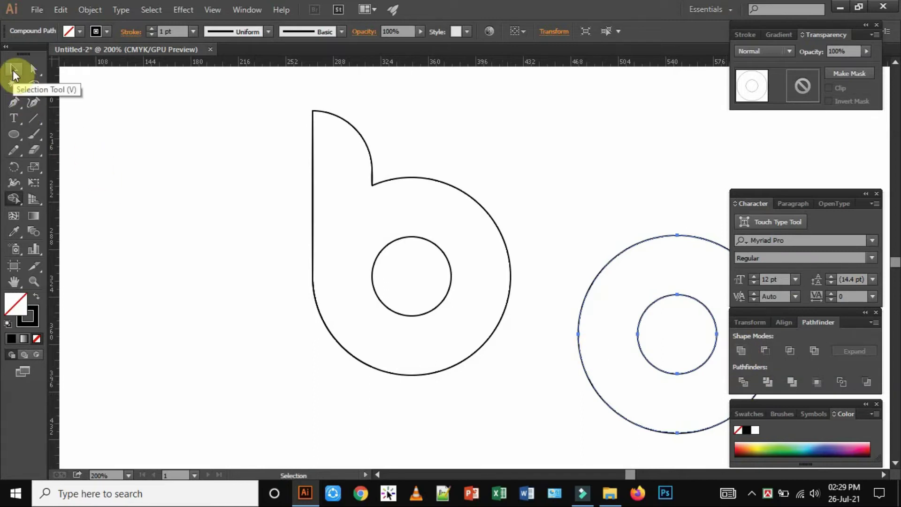
left_click(13, 73)
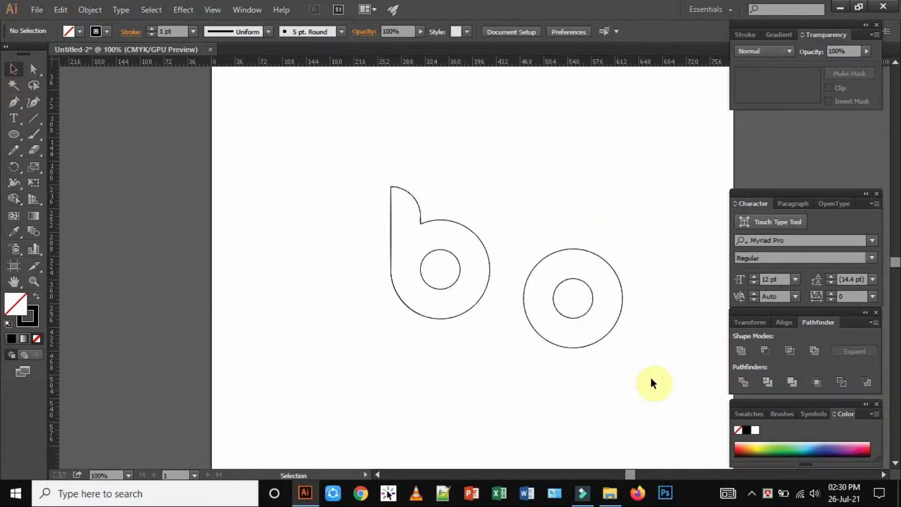
Draw a rectangle about 45 × 195 px over the new ring's left band, spanning its outer to inner edge, and align their bottoms.
left_click(21, 137)
left_click_drag(20, 137, 61, 128)
left_click_drag(518, 227, 553, 356)
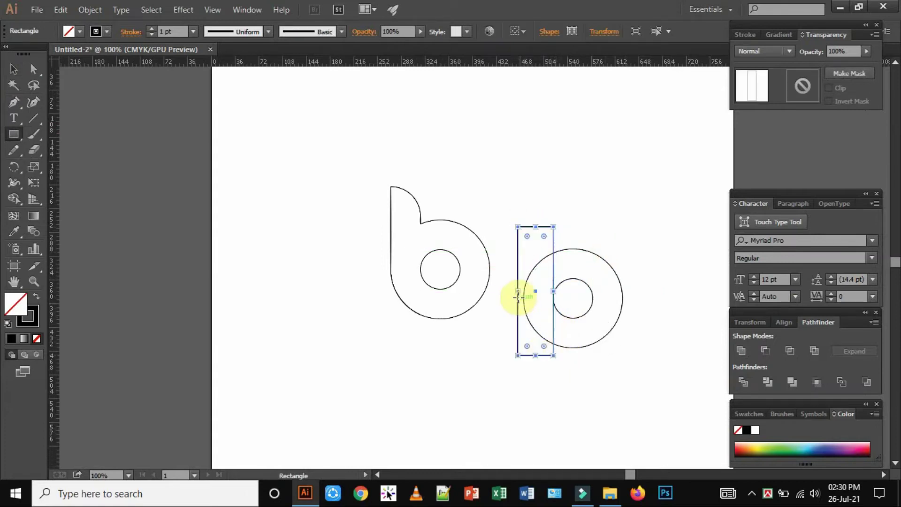
left_click_drag(518, 291, 523, 292)
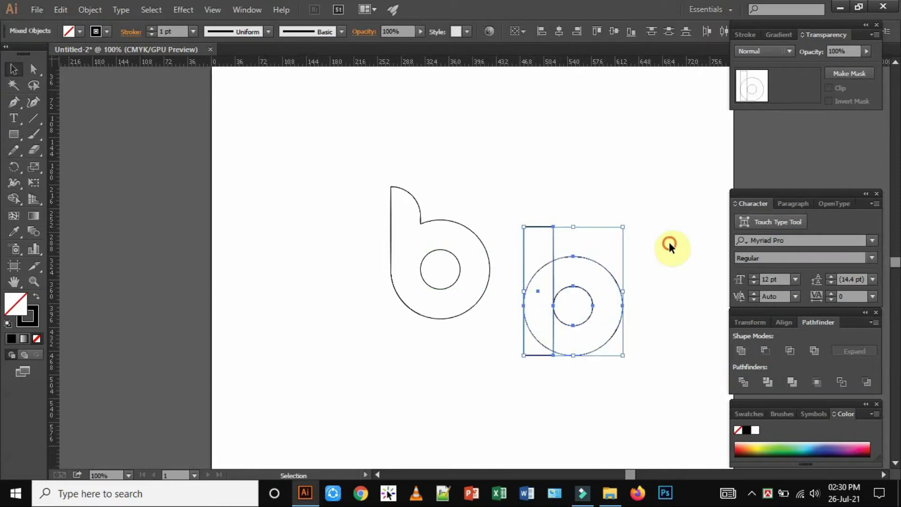
left_click(668, 242)
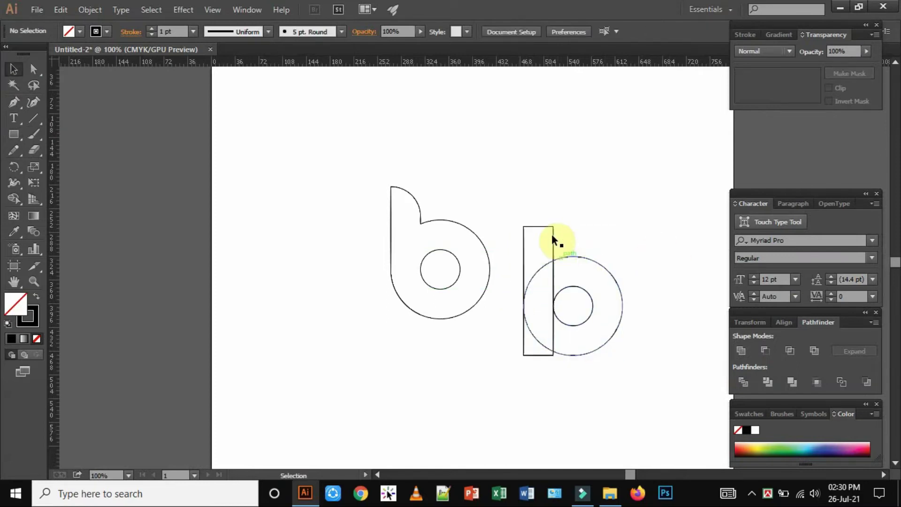
Round the new rectangle's upper-right corner to a 45 px radius.
left_click(551, 230)
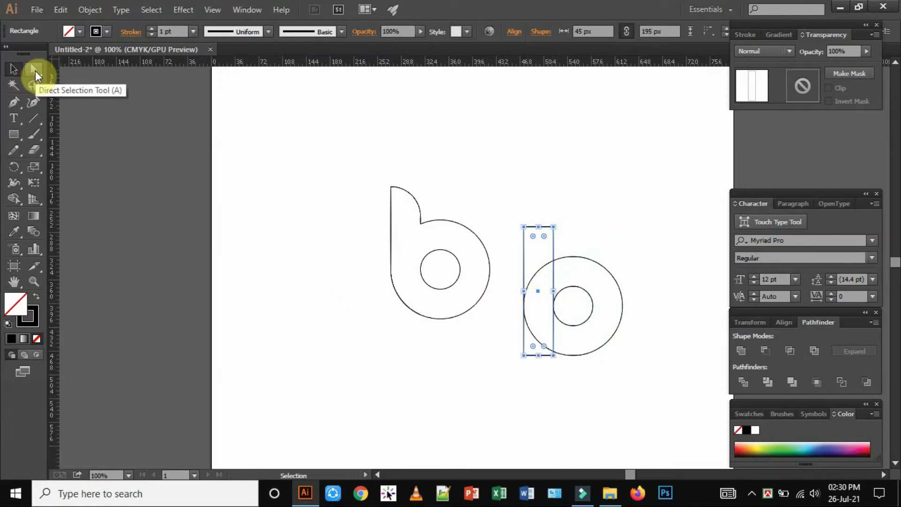
left_click(35, 71)
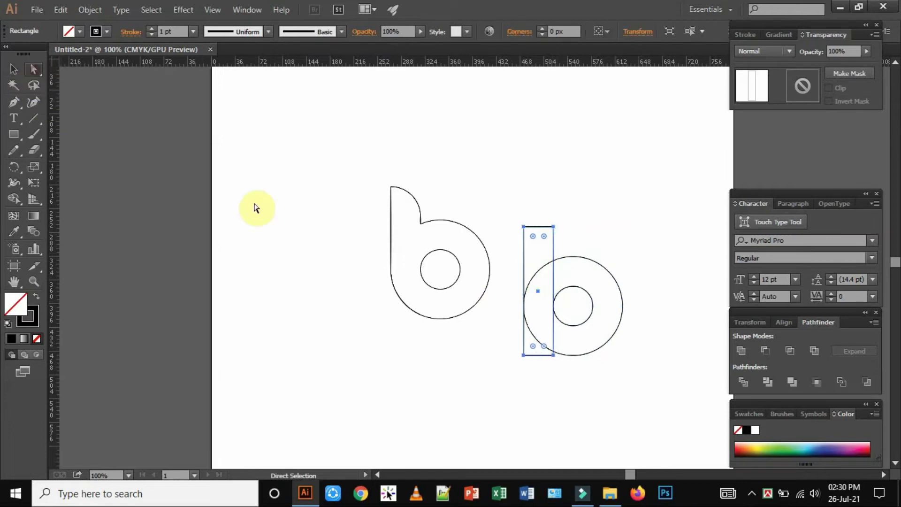
left_click(553, 227)
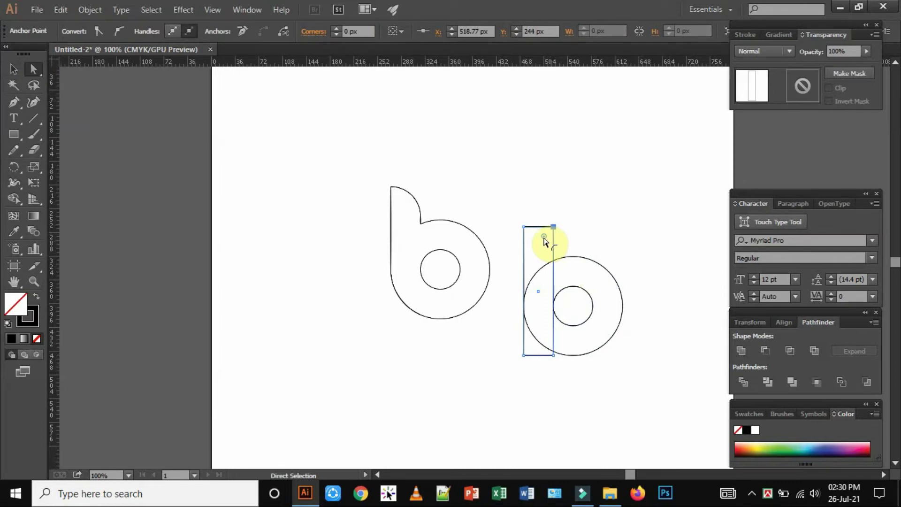
left_click_drag(545, 240, 517, 271)
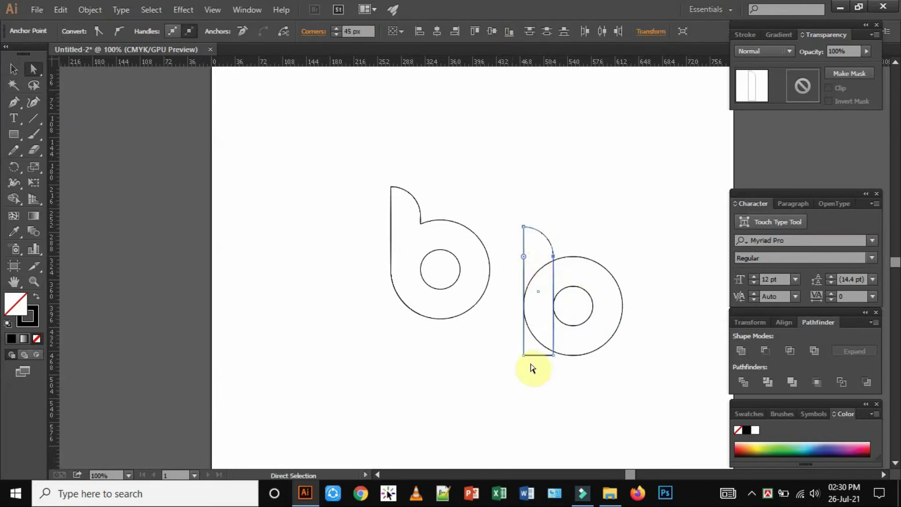
Rotate the rounded rectangle 180° and move it onto the ring's right band, between the inner and outer edges.
left_click(13, 69)
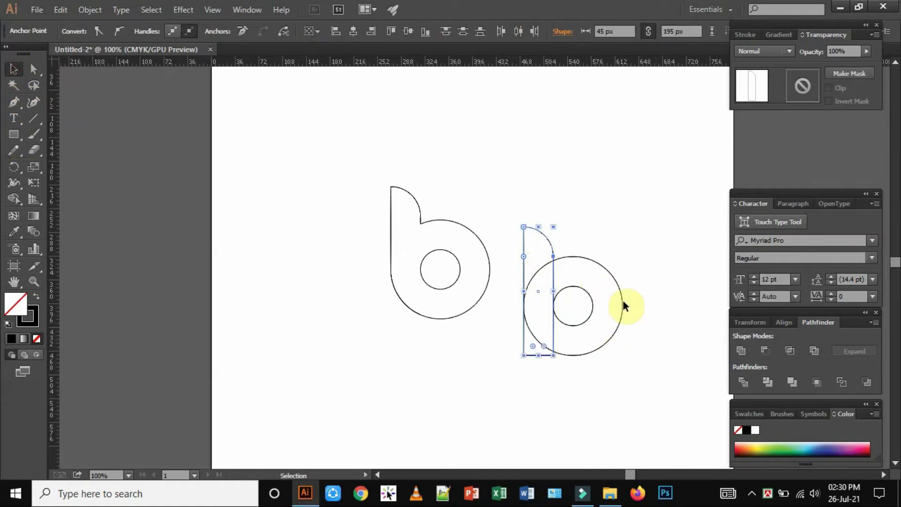
left_click_drag(557, 220, 520, 359)
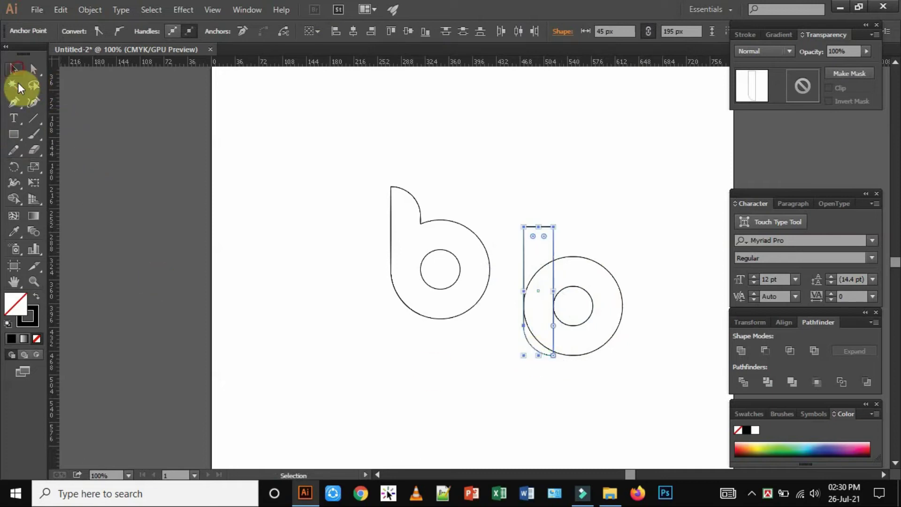
left_click(658, 414)
left_click(553, 244)
left_click_drag(553, 244, 619, 250)
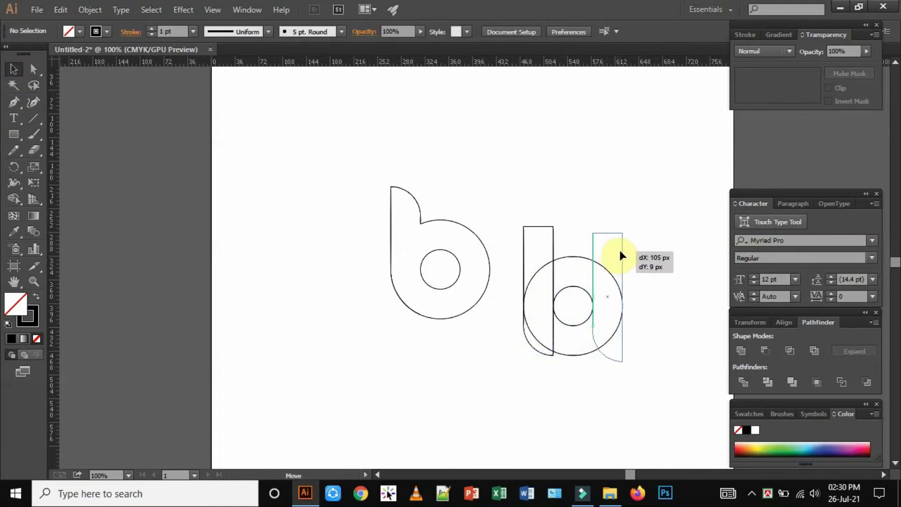
left_click(660, 312)
Align the bottom edges of the ring and the rounded rectangle.
left_click_drag(513, 204, 657, 387)
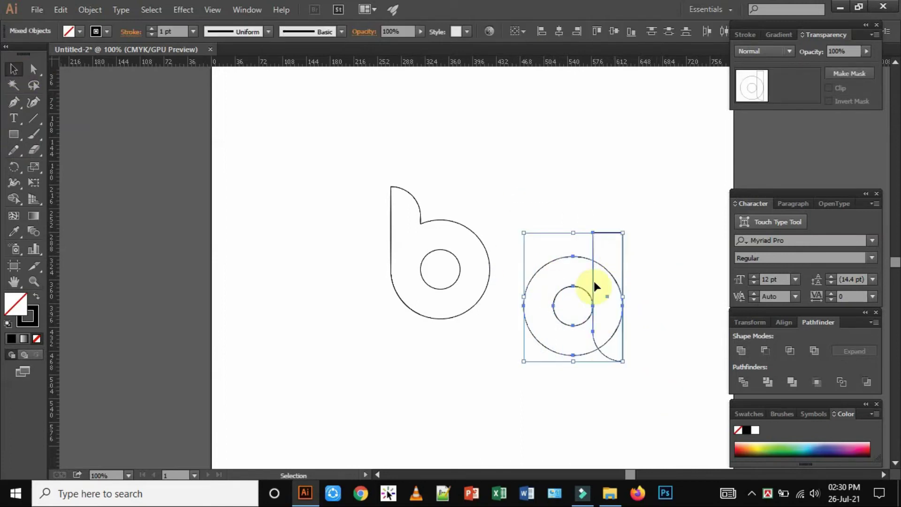
left_click(630, 32)
left_click(655, 200)
Remove the part of the rectangle that extends above the ring with Shape Builder.
left_click_drag(517, 208, 659, 394)
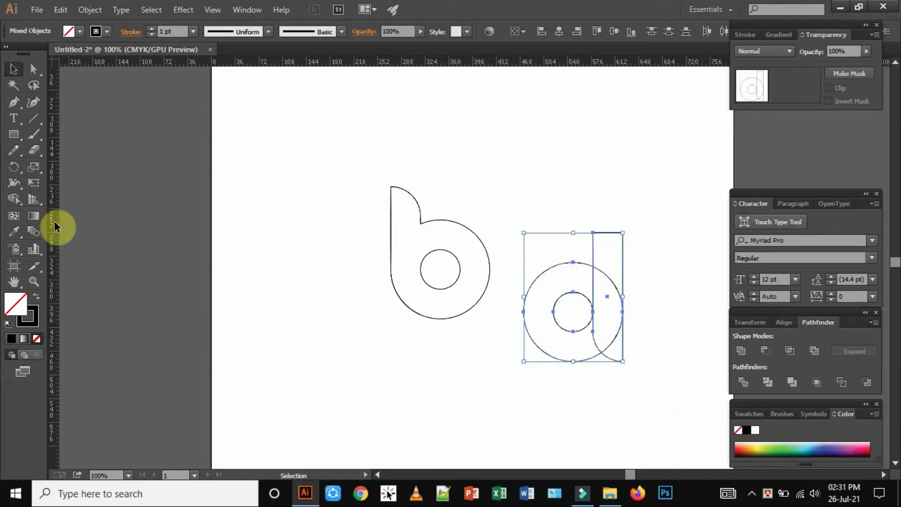
left_click(13, 216)
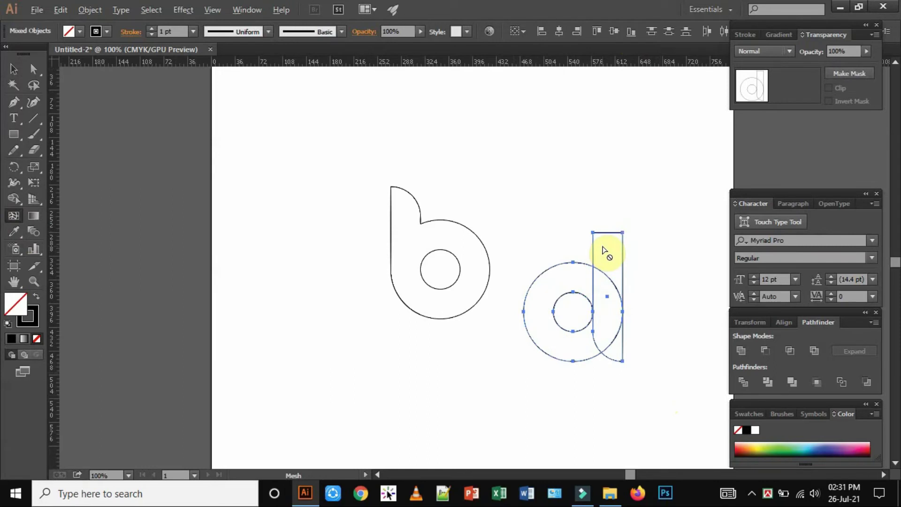
key("shift+m")
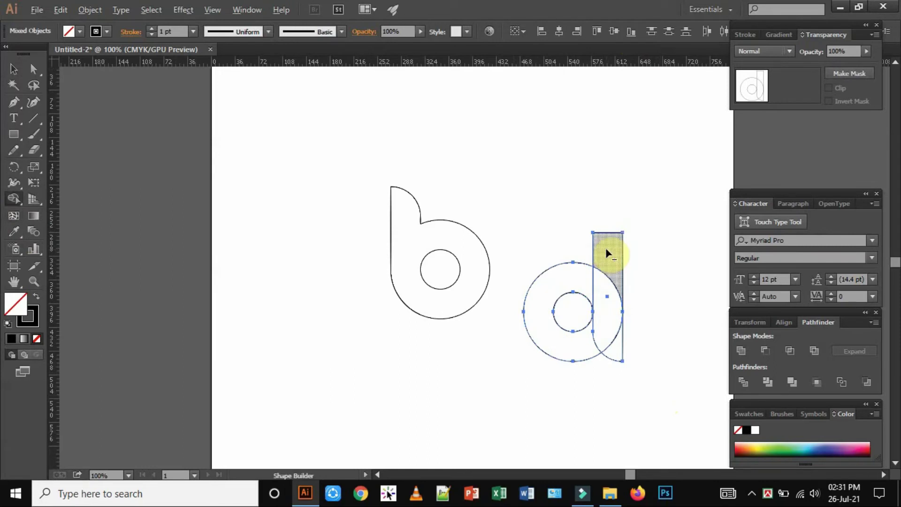
left_click(605, 254, "alt")
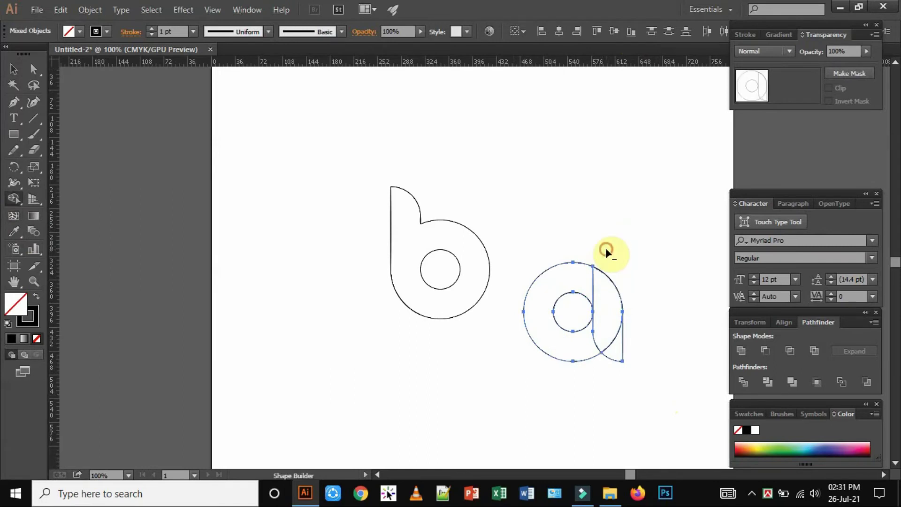
Erase the inner segments where the rounded rectangle overlaps the ring with Shape Builder, leaving a single outline for the letter a.
left_click(590, 282, "alt")
left_click(592, 331, "alt")
left_click(614, 339, "alt")
left_click(21, 71)
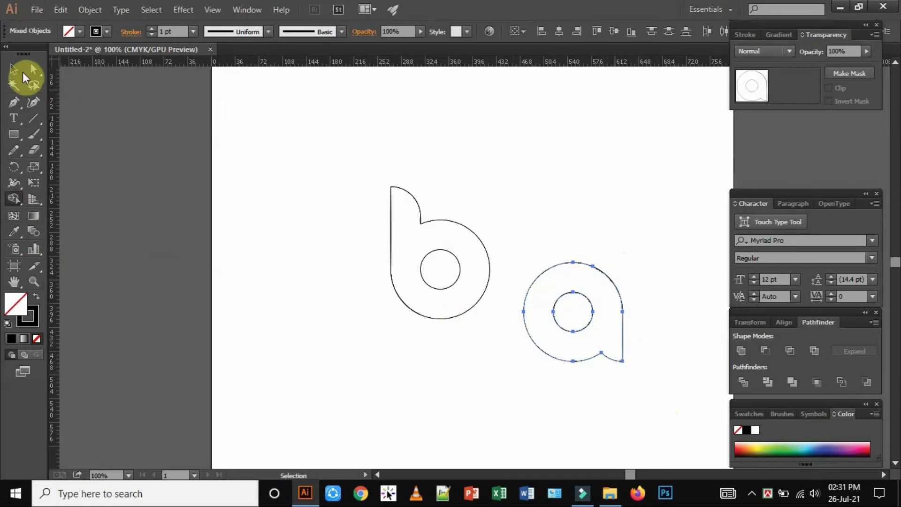
Move the complete letter a up beside the letter b, level with the b's bowl.
left_click(649, 258)
left_click_drag(518, 256, 636, 402)
left_click_drag(616, 286, 592, 242)
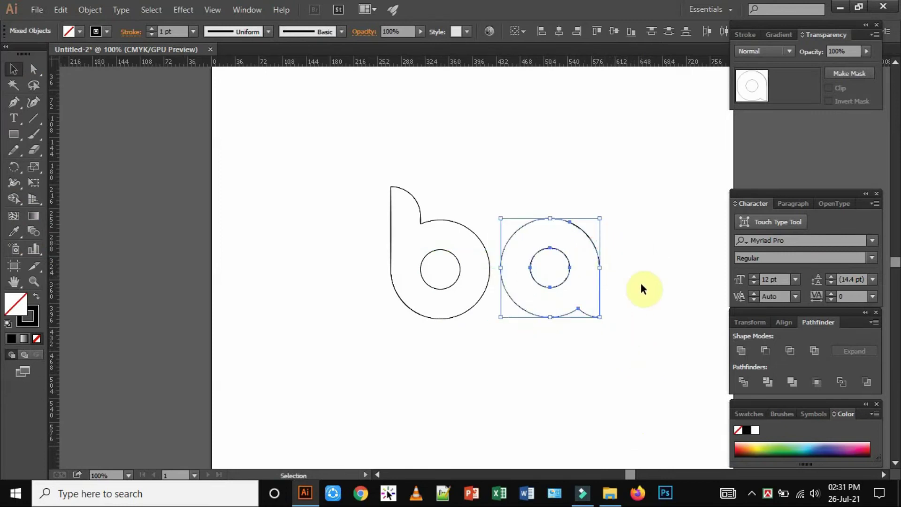
Group the paths of the letter a, and separately group the paths of the letter b.
left_click(641, 284)
left_click_drag(505, 213, 624, 362)
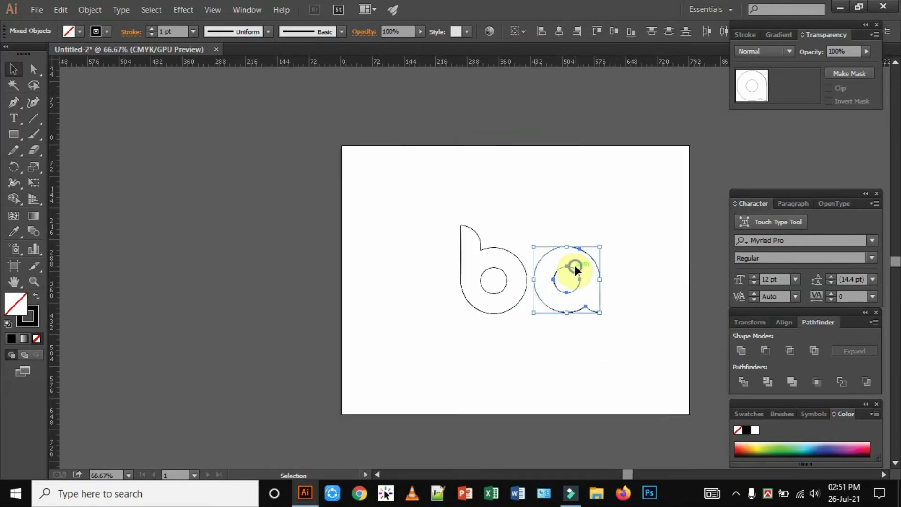
right_click(575, 266)
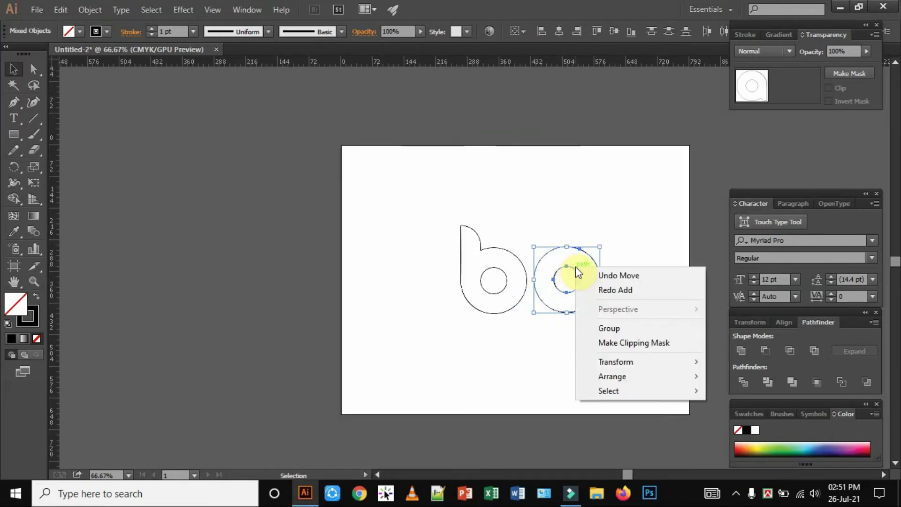
left_click(631, 329)
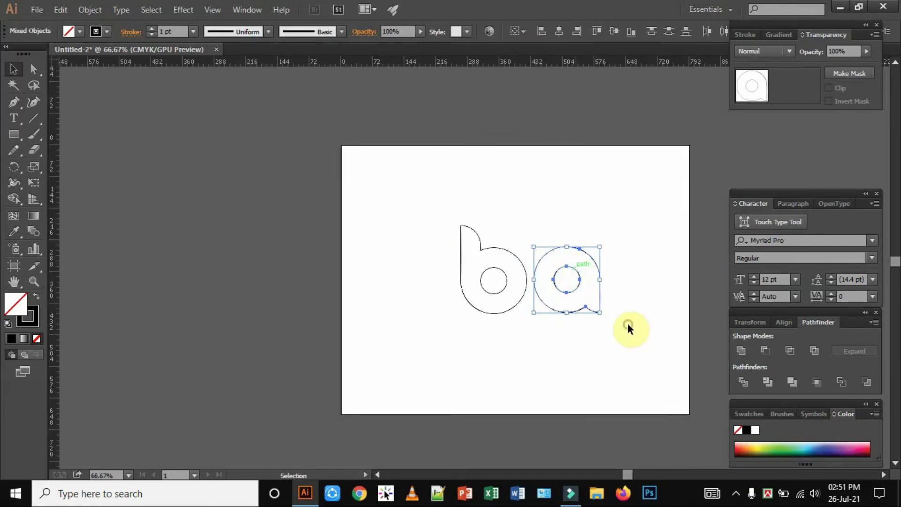
left_click(519, 211)
left_click_drag(450, 218, 526, 347)
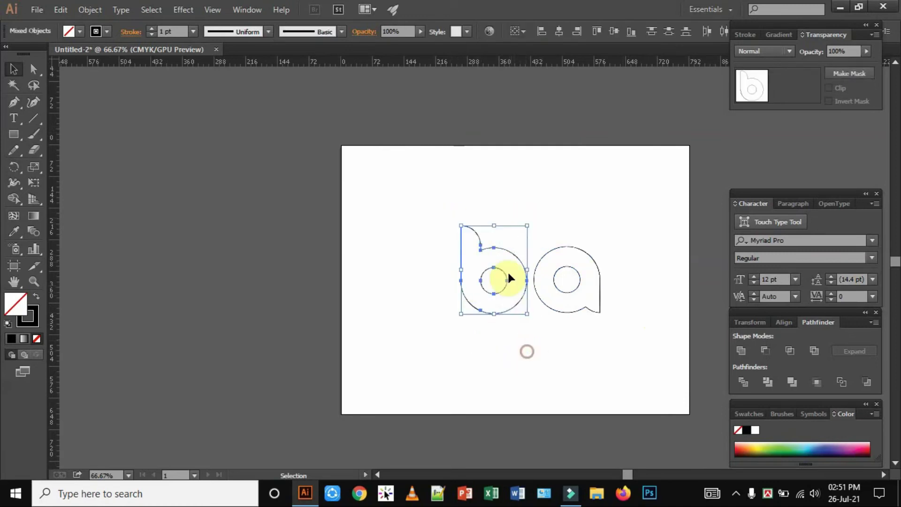
right_click(505, 255)
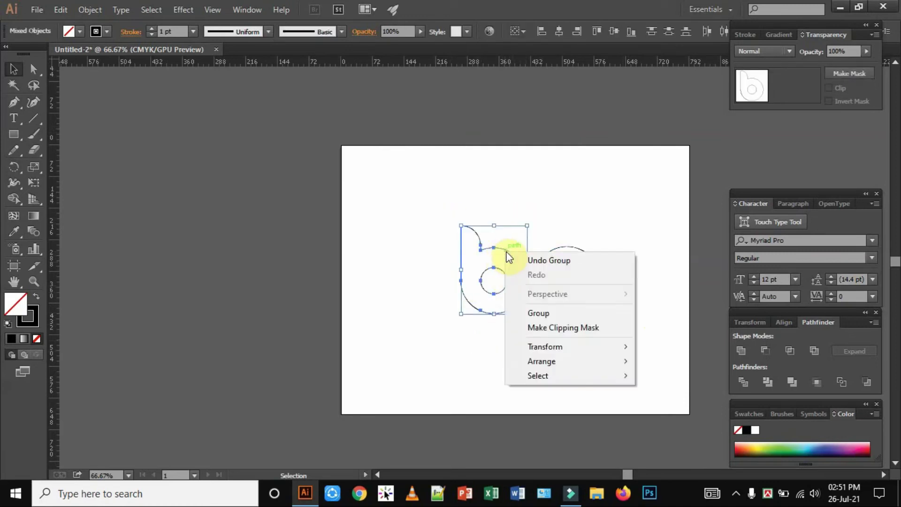
left_click(561, 313)
left_click(595, 348)
Move the a to the left side of the b and overlap its right band with the b's stem.
left_click(564, 292)
left_click_drag(565, 292, 426, 288)
left_click(462, 300)
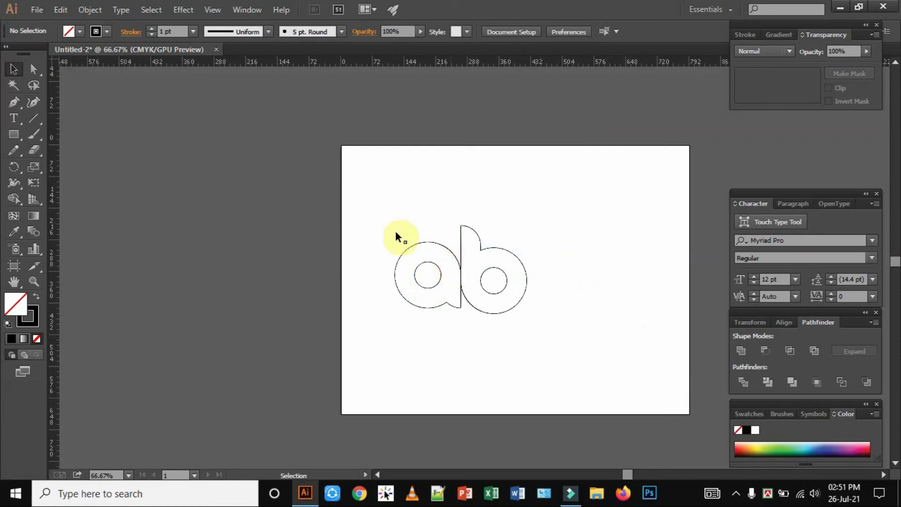
left_click_drag(386, 222, 570, 365)
key("ctrl+equal")
key("ctrl+equal")
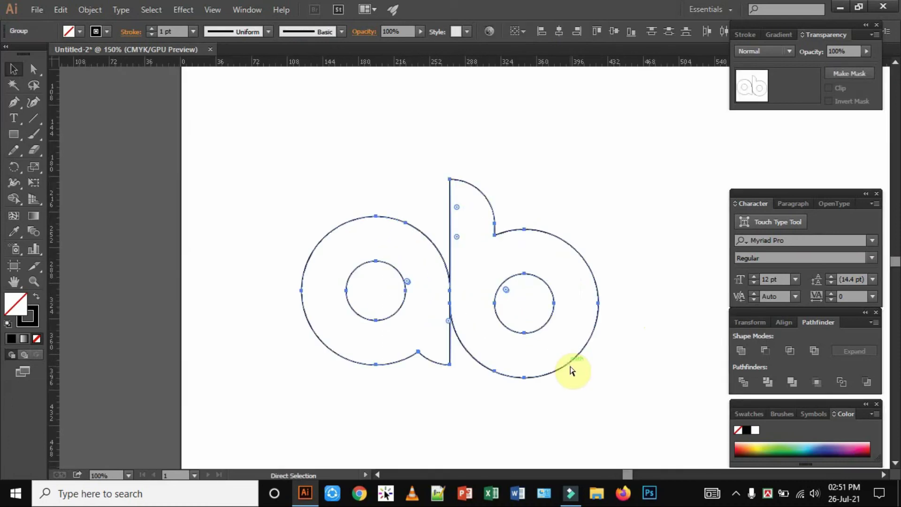
key("ctrl+equal")
left_click(160, 168)
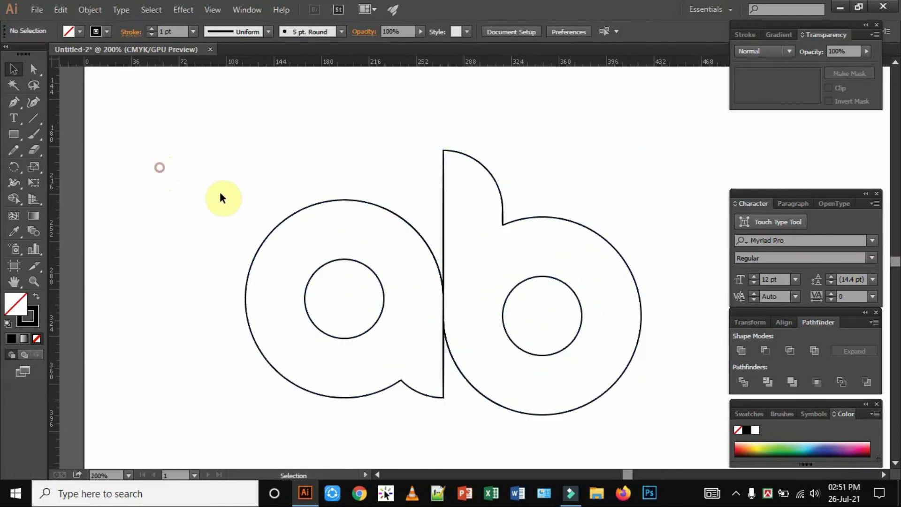
left_click_drag(287, 216, 346, 217)
Align the bottom edges of the overlapping a and b groups.
left_click_drag(342, 140, 605, 372)
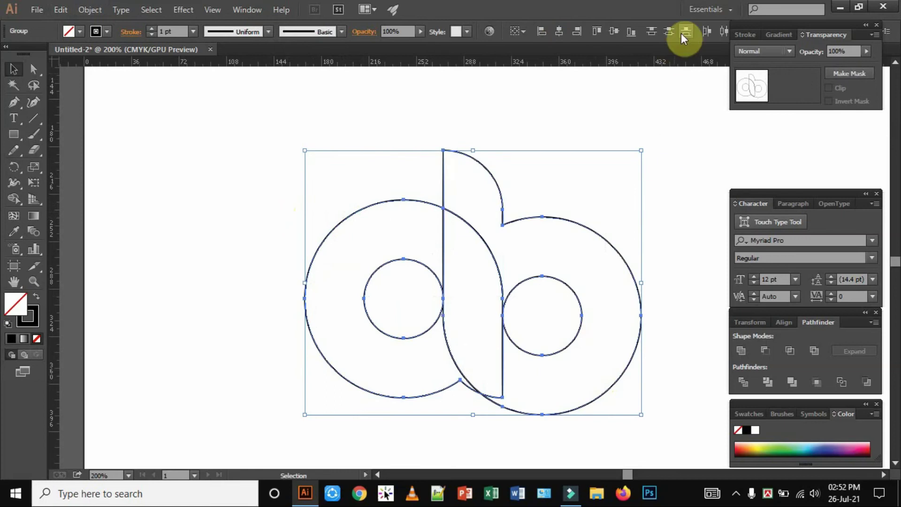
left_click(630, 31)
left_click(670, 167)
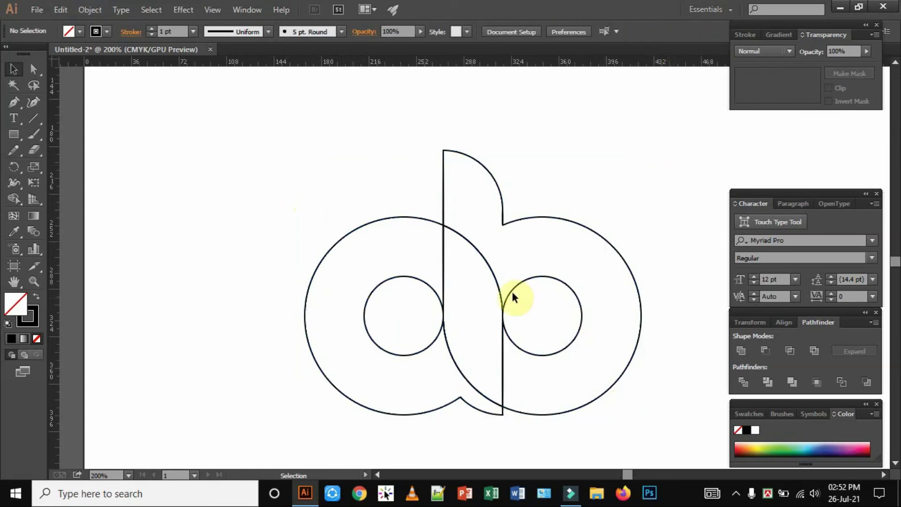
Duplicate the overlapping ab pair and place the copy to the right of the original on the artboard.
left_click_drag(252, 135, 666, 441)
key("ctrl+minus")
key("ctrl+minus")
key("ctrl+minus")
key("ctrl+minus")
key("ctrl+minus")
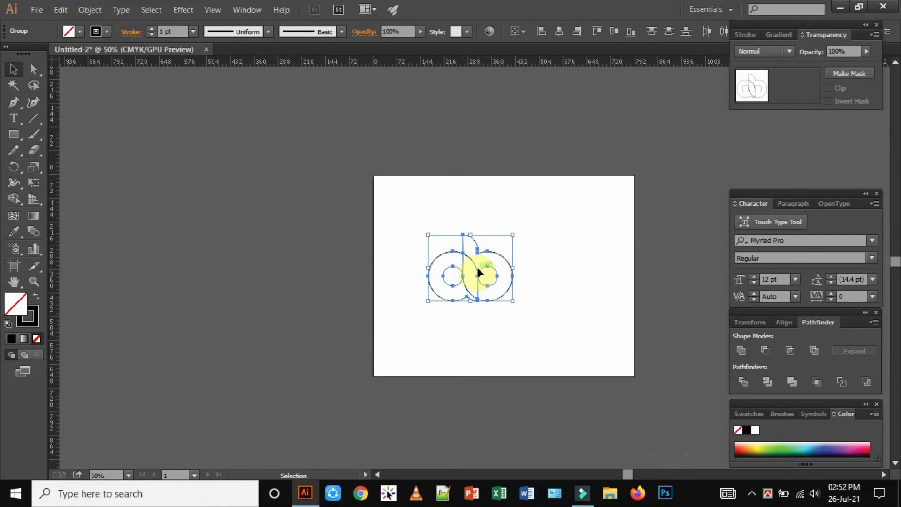
left_click_drag(484, 272, 577, 273)
left_click(585, 323)
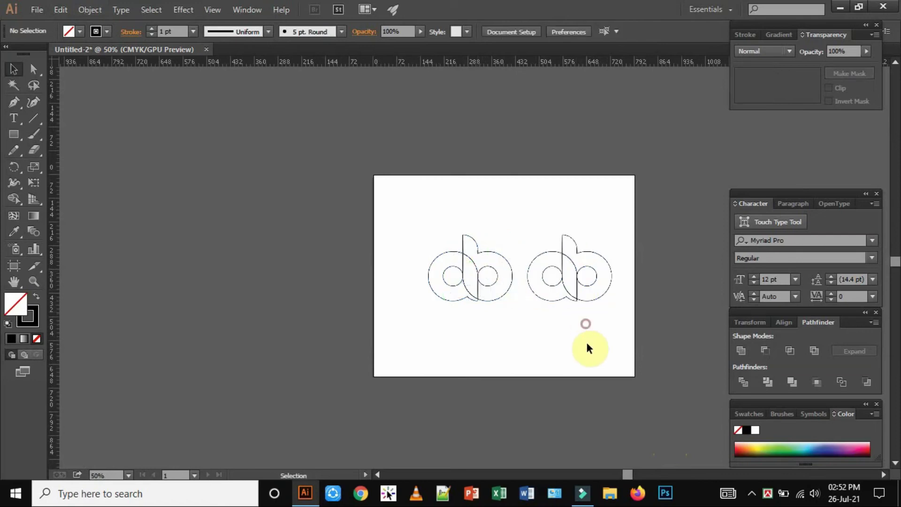
Unite the a and b of the original left pair into one shape with Pathfinder.
key("ctrl+plus")
key("ctrl+plus")
key("ctrl+plus")
key("space")
left_click_drag(652, 293, 469, 259)
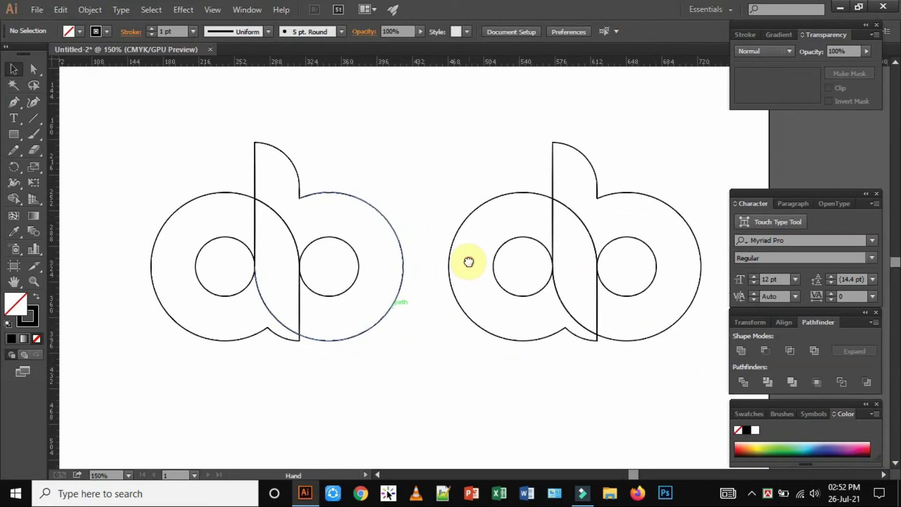
left_click_drag(120, 145, 404, 404)
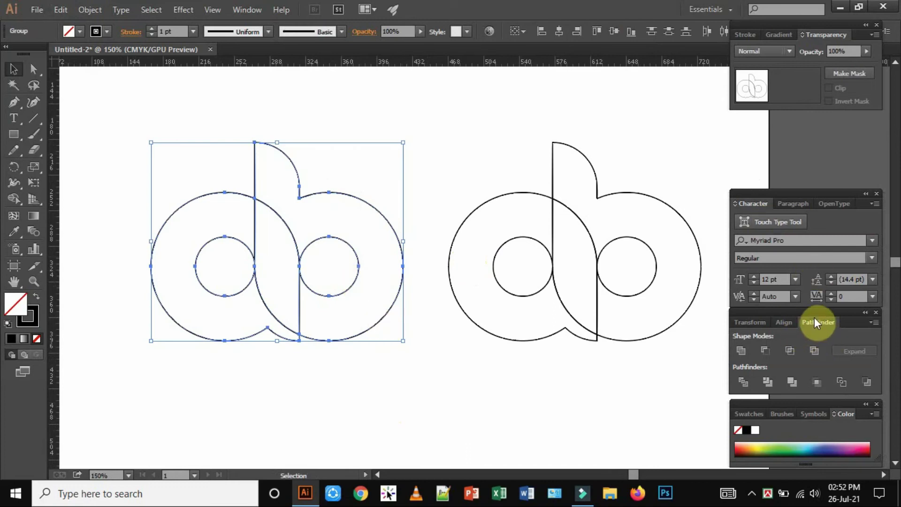
left_click(742, 350)
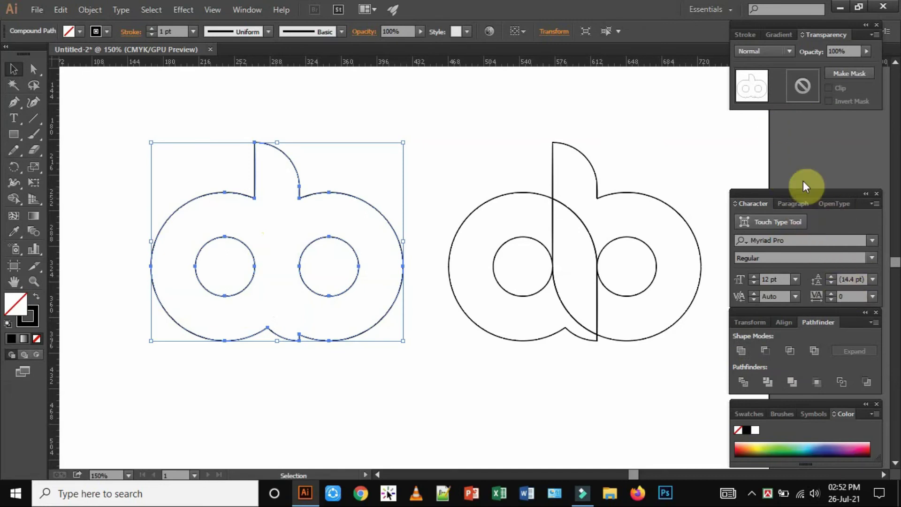
Fill the united left ab shape with a linear gradient running from yellow to dark blue.
left_click(777, 34)
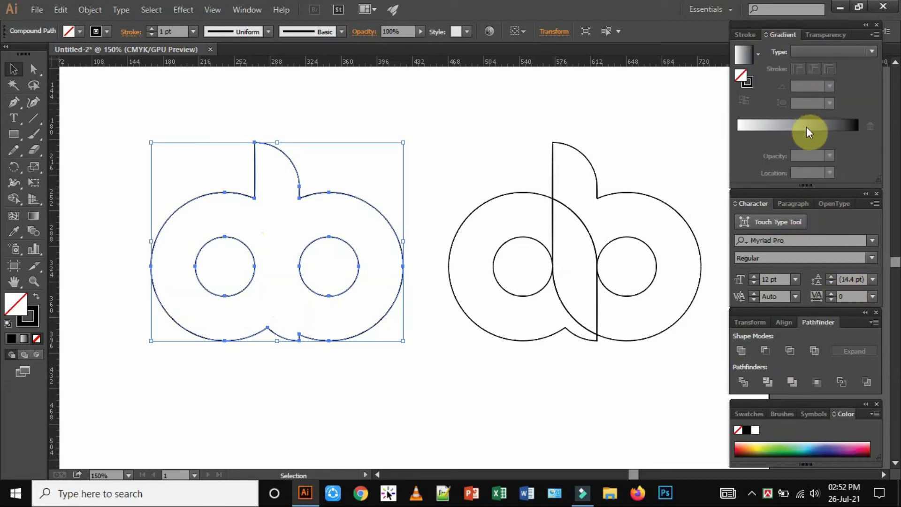
left_click(807, 127)
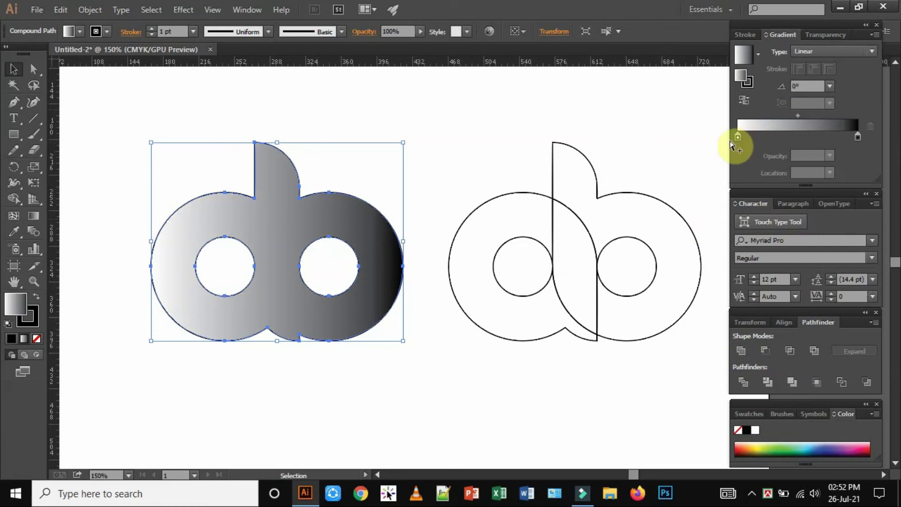
left_click(751, 413)
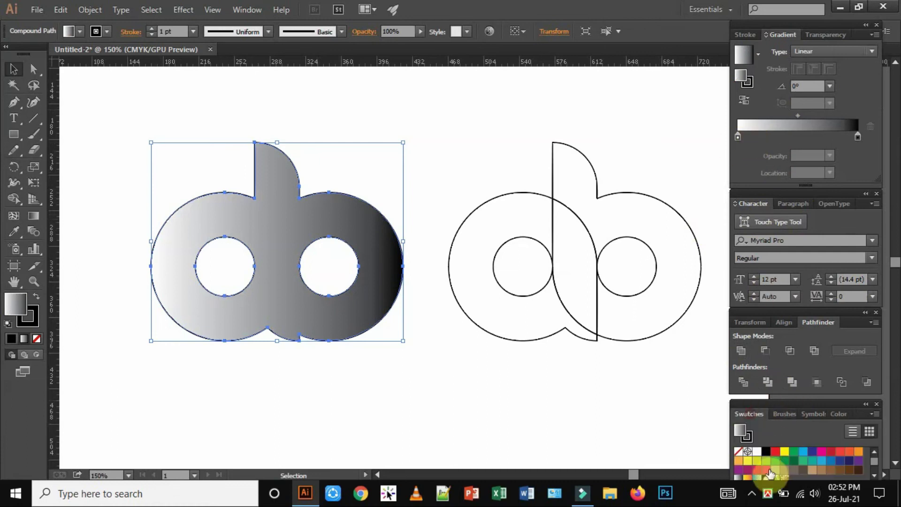
left_click_drag(856, 134, 857, 136)
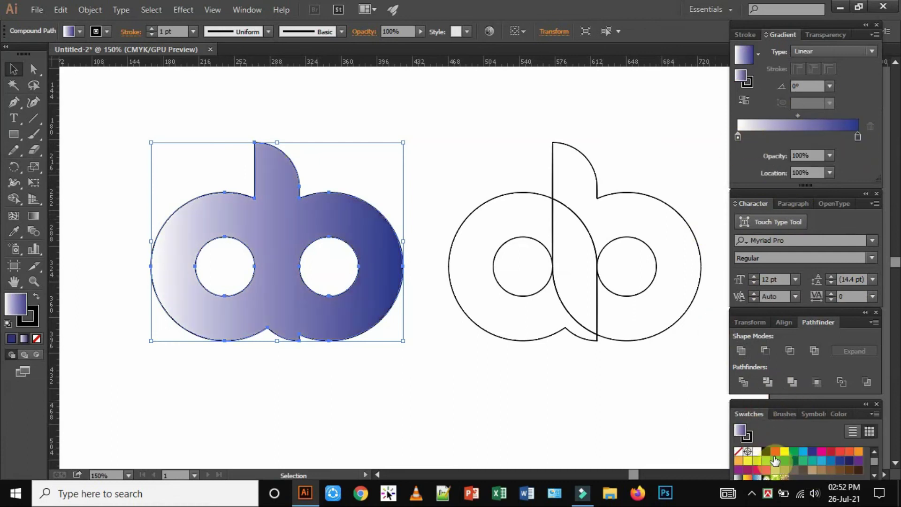
left_click_drag(784, 451, 736, 136)
left_click(452, 190)
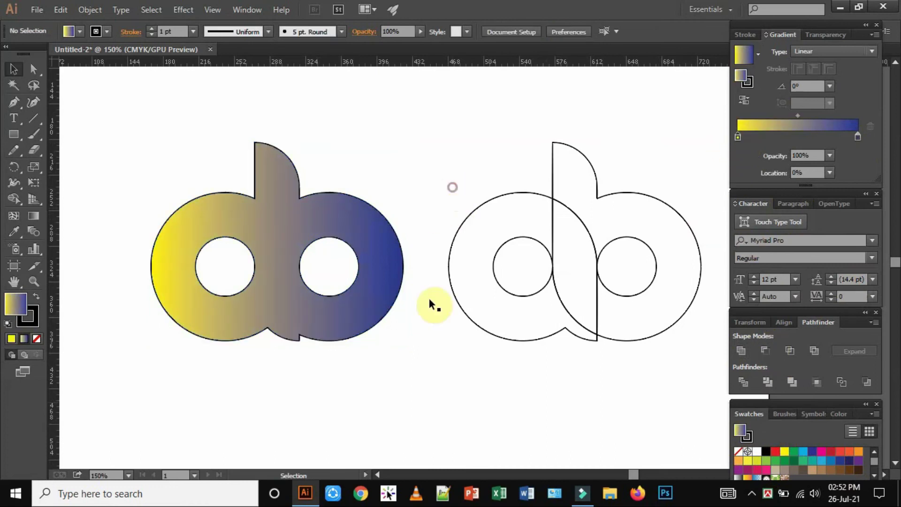
Remove the stroke from the gradient-filled ab shape.
left_click(255, 214)
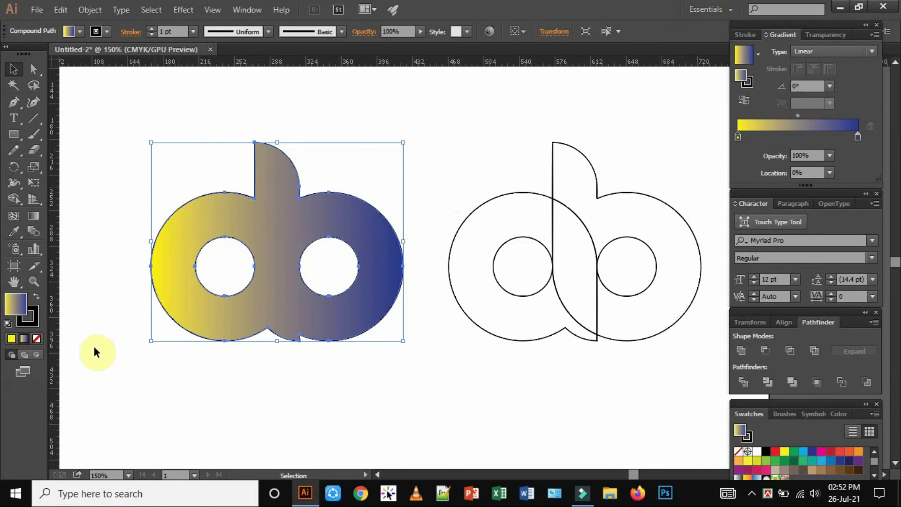
left_click(35, 313)
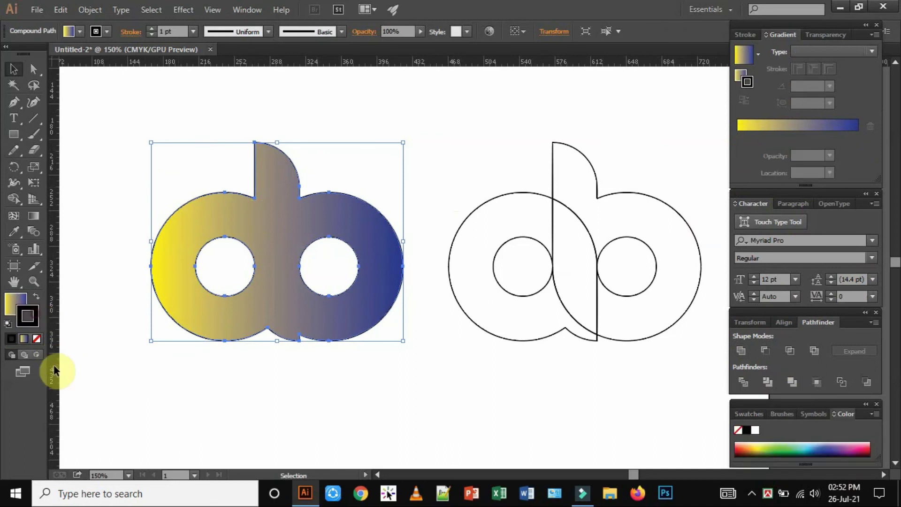
left_click(37, 339)
left_click(413, 402)
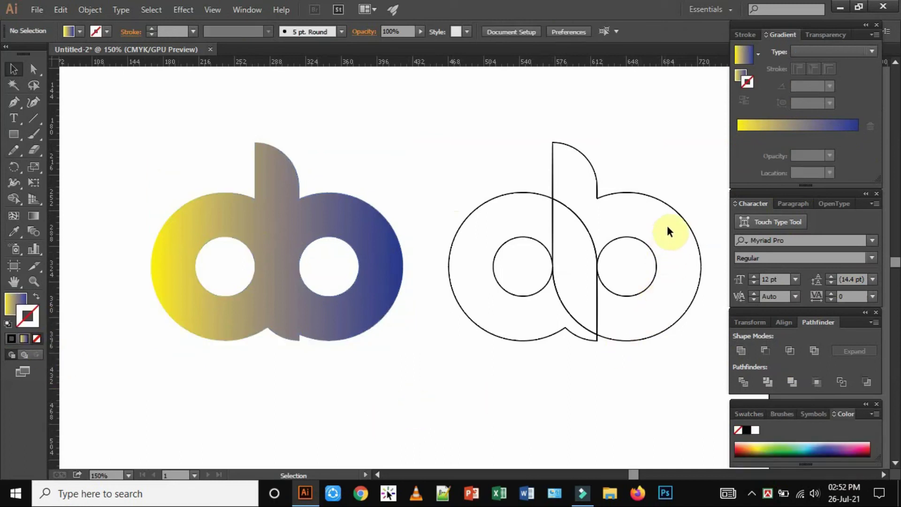
Scale the b of the outlined copy down proportionally about its center to about three quarters of its size.
left_click(677, 211)
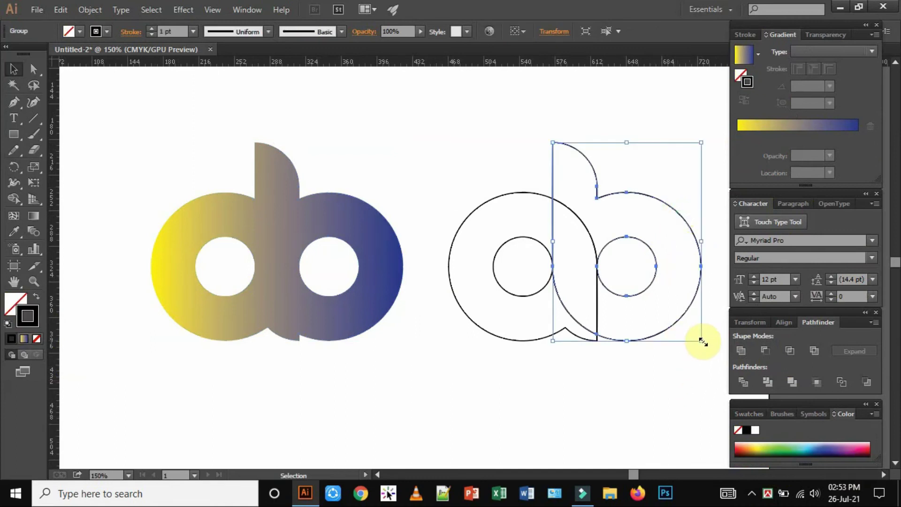
key("shift")
left_click_drag(701, 340, 681, 323)
left_click(680, 368)
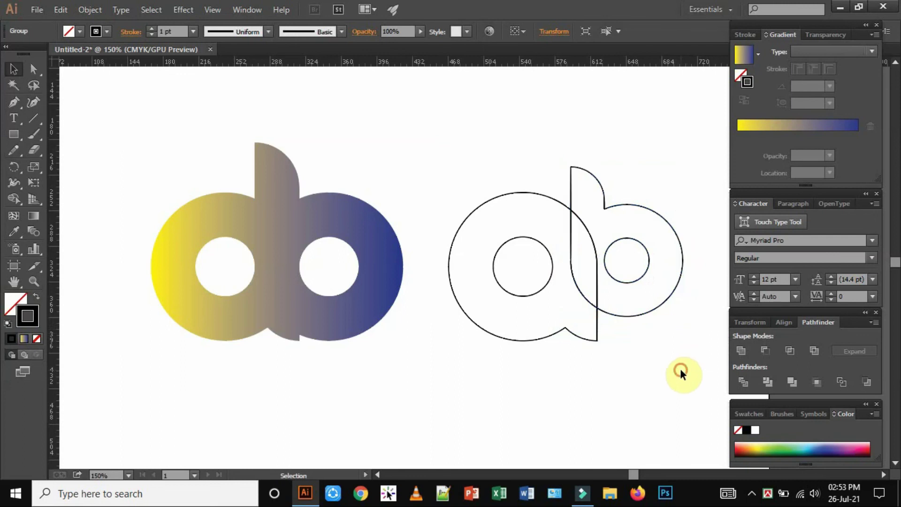
Align the bottom edges of the large a and the smaller b in the outlined copy.
left_click_drag(488, 159, 671, 376)
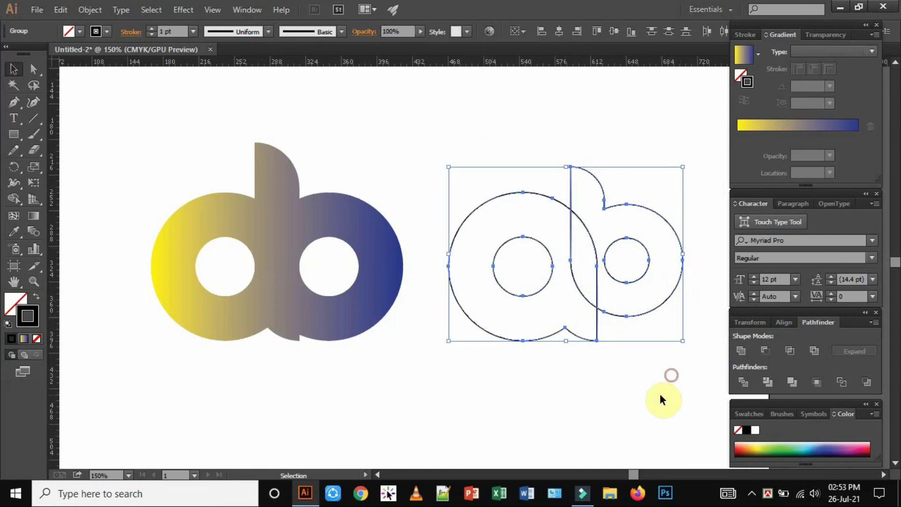
left_click(631, 32)
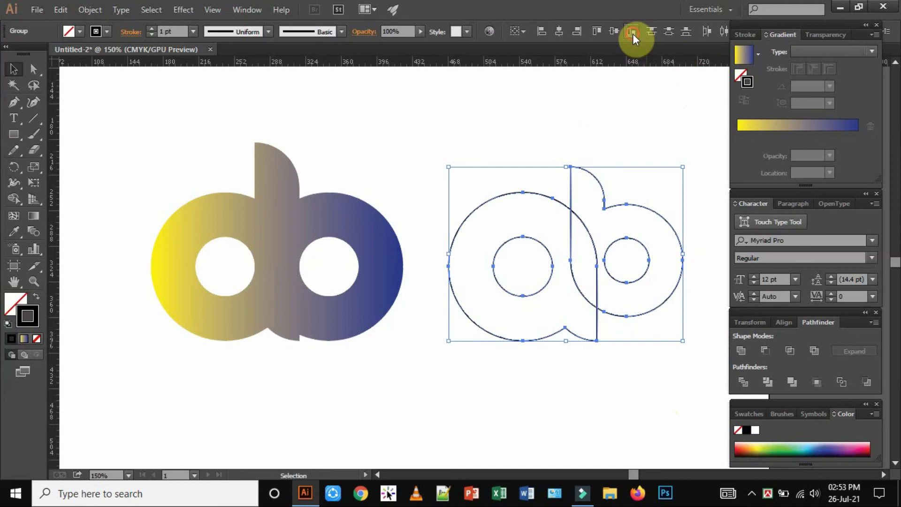
left_click(653, 372)
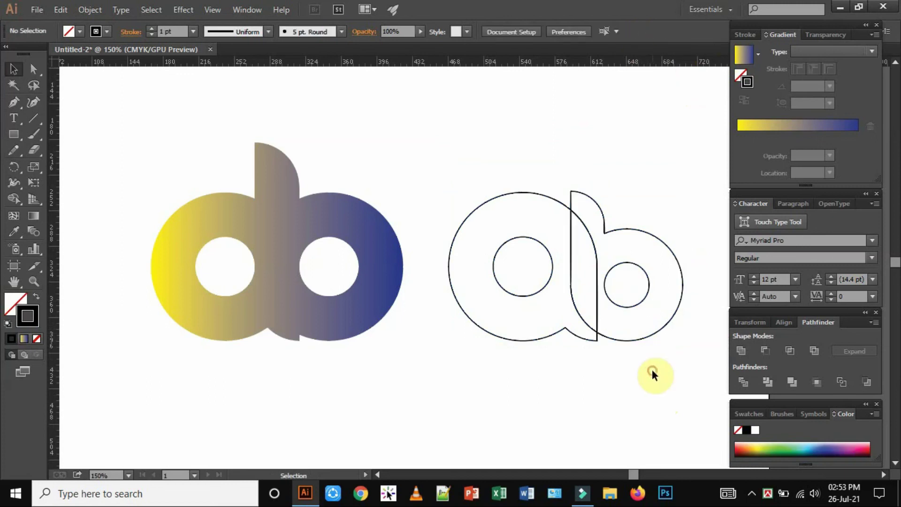
Nudge the a of the outlined copy to the right until its straight edge meets the b's inner circle.
left_click(565, 294)
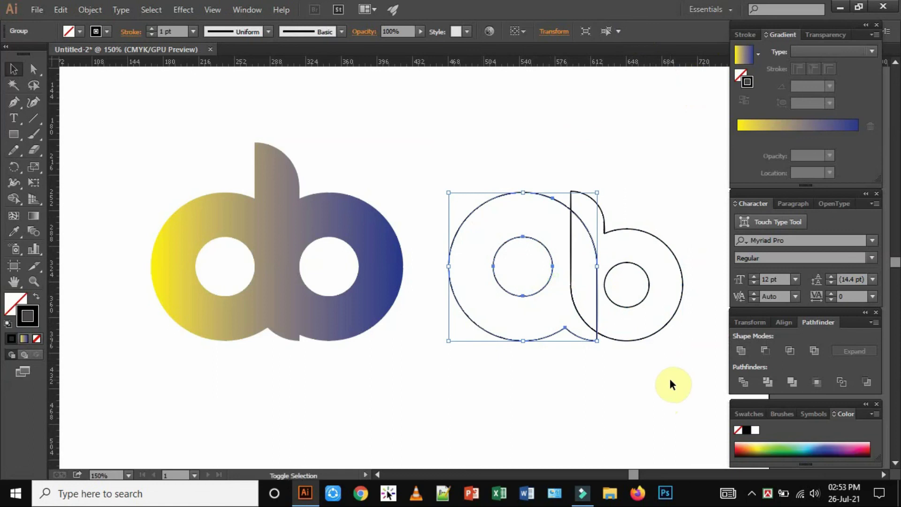
key("shift+Right")
key("Left")
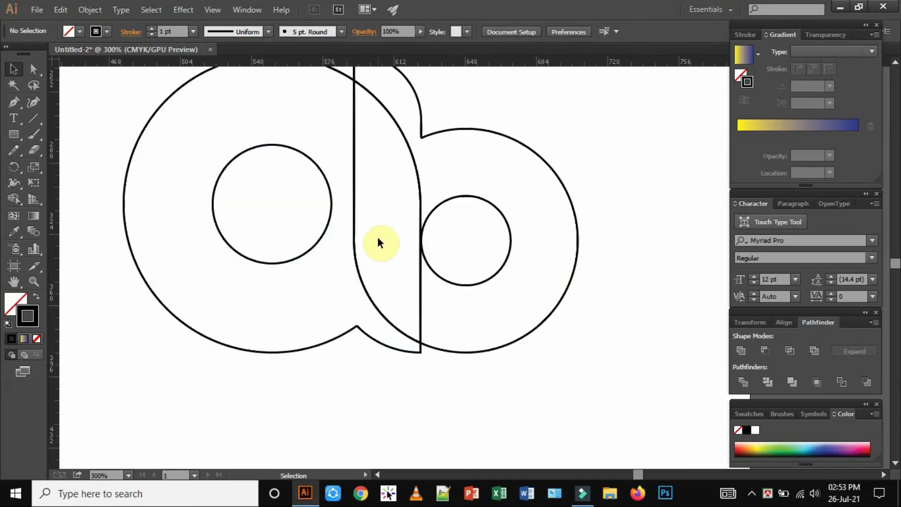
Unite the large a and the small b into one shape with Pathfinder.
key("ctrl+minus")
key("ctrl+minus")
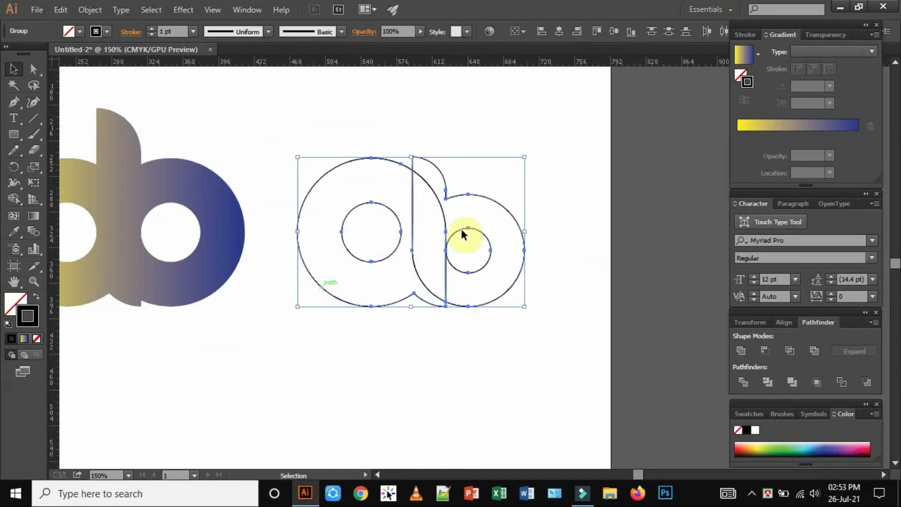
left_click(741, 350)
left_click(501, 324)
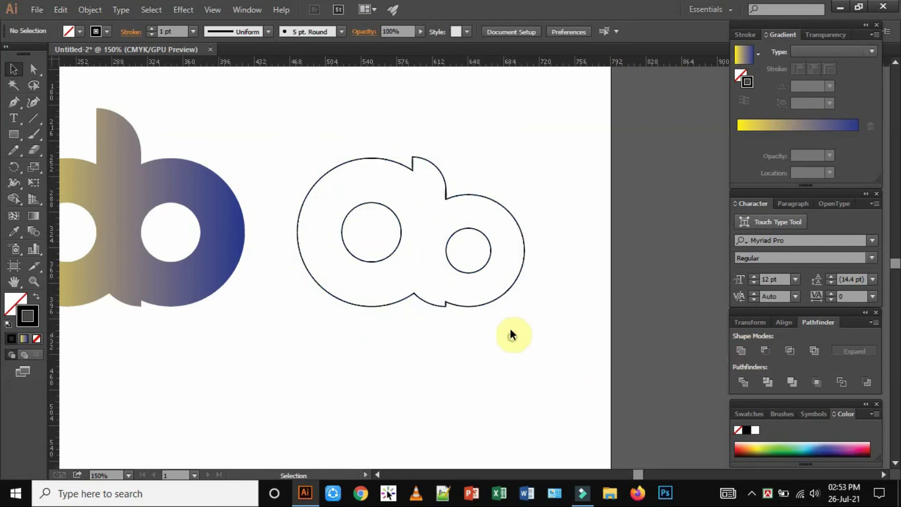
Apply the yellow-to-blue linear gradient as the fill of the second ab shape, with no stroke.
left_click(517, 226)
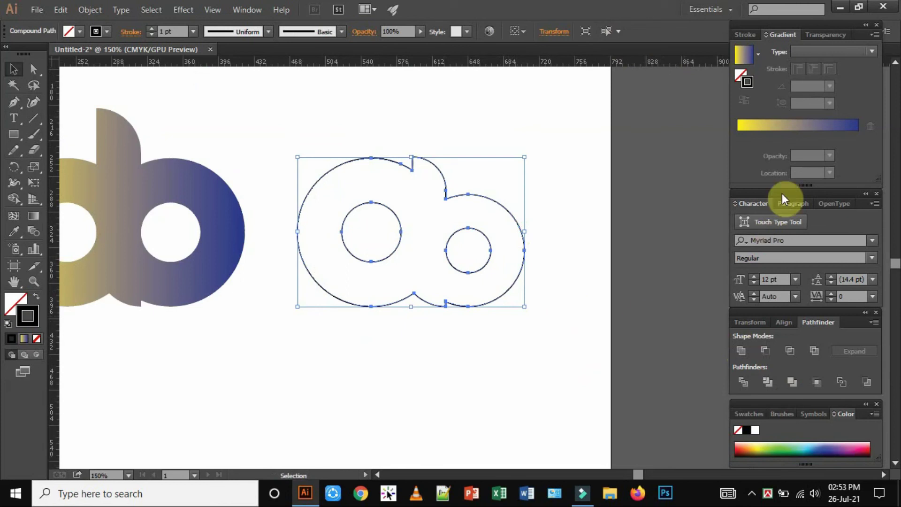
left_click(803, 125)
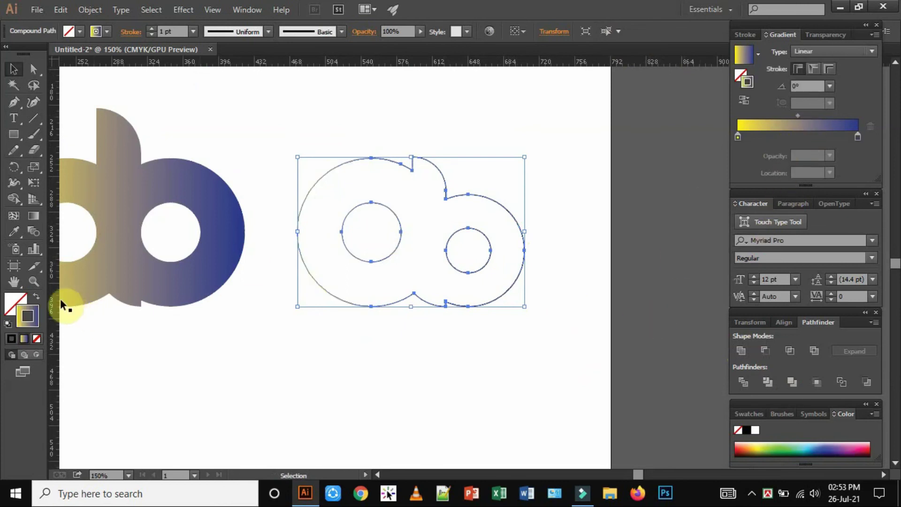
left_click(36, 296)
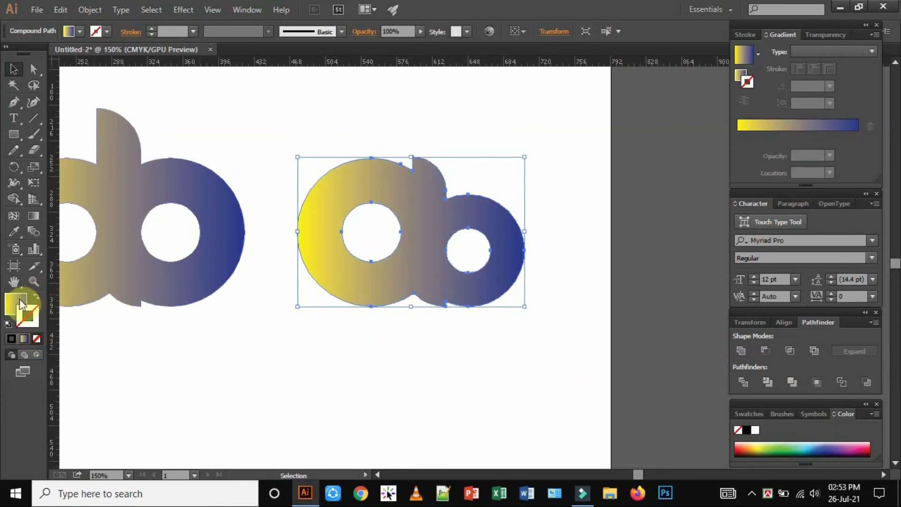
left_click(21, 304)
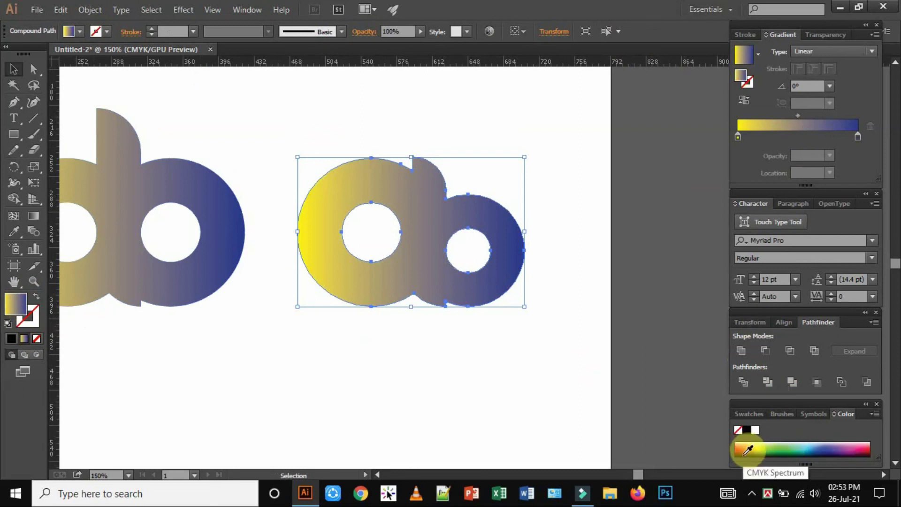
Change the dark blue end of the second ab shape's gradient to red.
left_click(749, 414)
left_click_drag(775, 452, 857, 137)
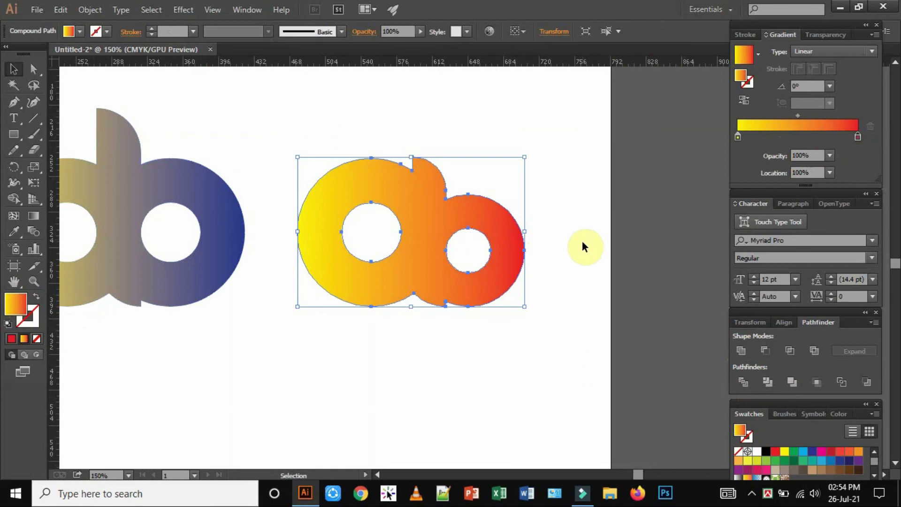
left_click(574, 244)
key("ctrl+minus")
key("ctrl+minus")
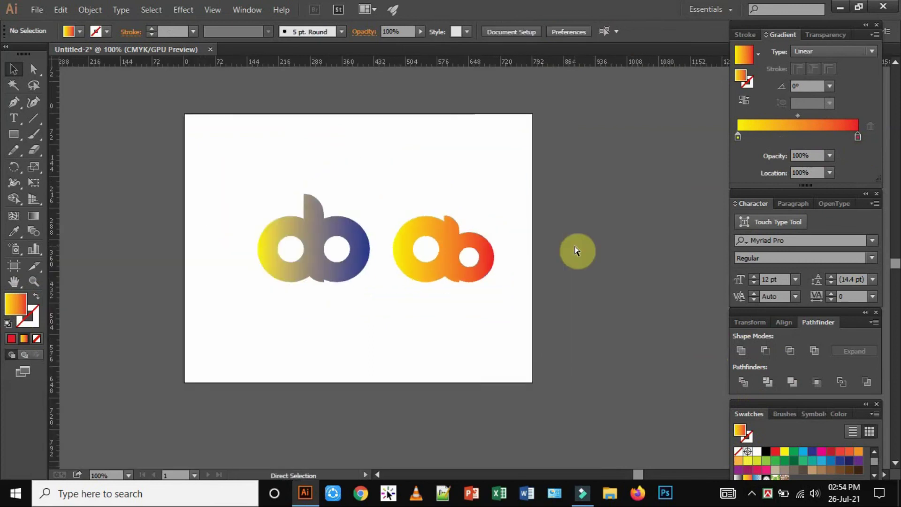